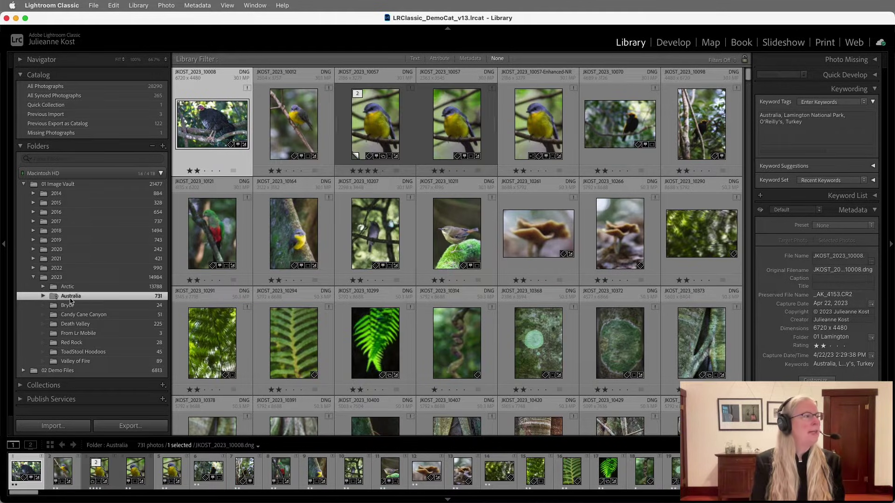
Relink the missing Australia folder to its location inside 01 Image Vault, and move it into the 2023 folder.
{"action": "right_click", "coordinate": [100, 300]}
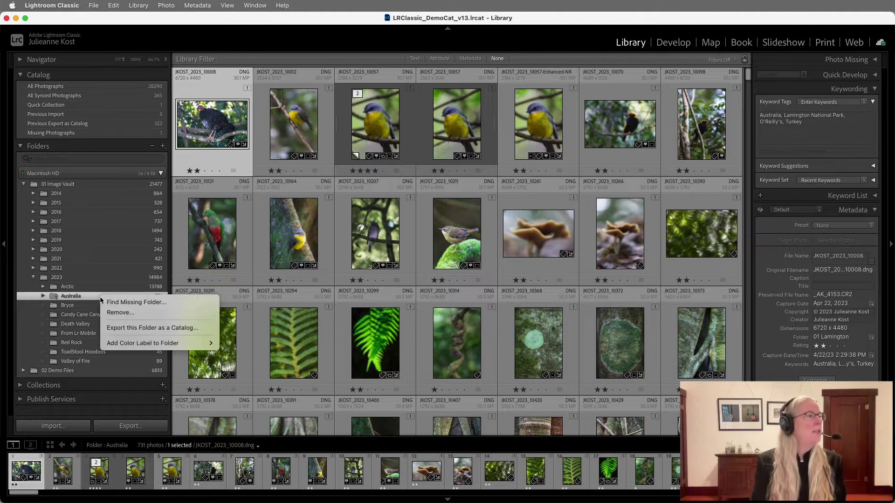
{"action": "left_click", "coordinate": [135, 303]}
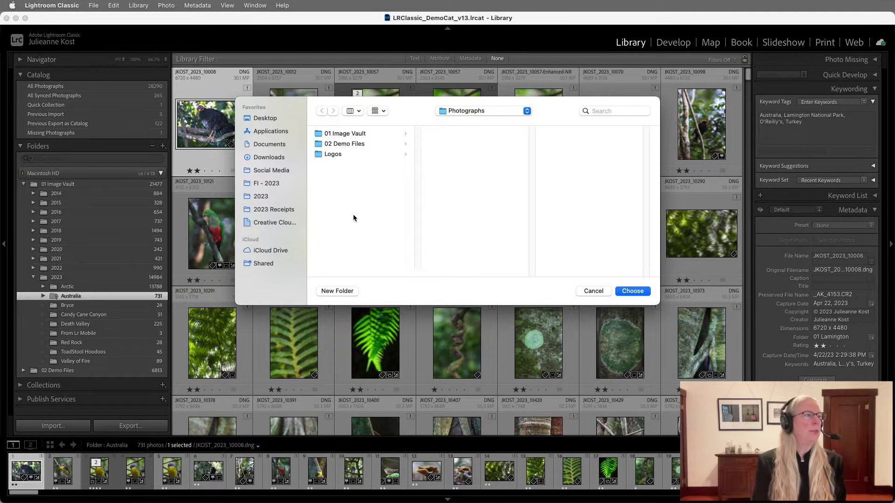
{"action": "left_click", "coordinate": [370, 134]}
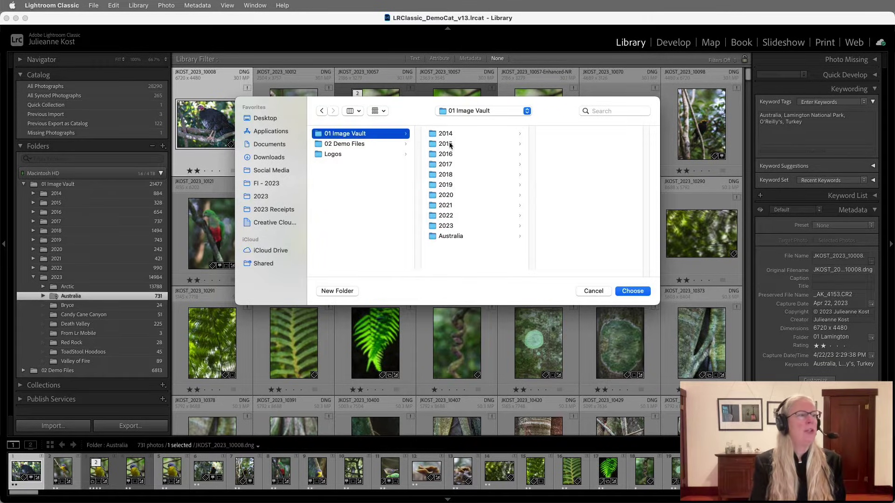
{"action": "left_click", "coordinate": [451, 237]}
{"action": "left_click", "coordinate": [632, 291]}
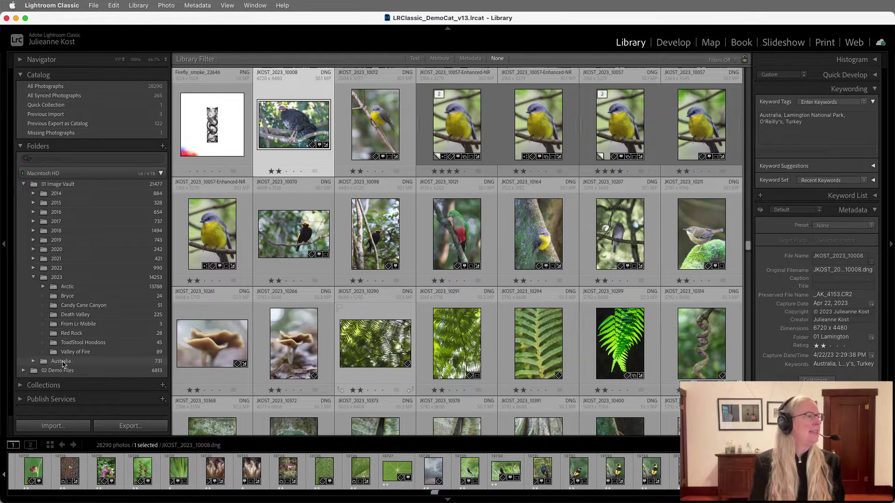
{"action": "left_click_drag", "start_coordinate": [64, 364], "coordinate": [69, 280]}
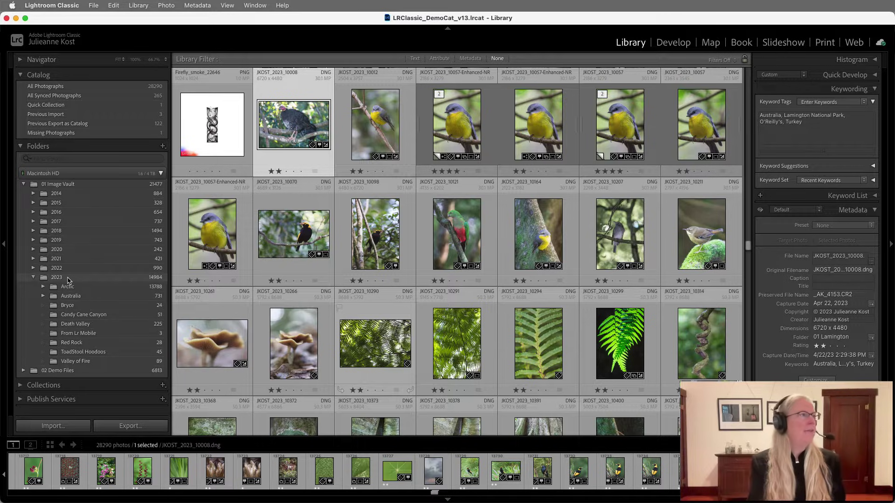
Find all missing photos in the catalog, and copy the missing pear photo's file name from its locate prompt.
{"action": "left_click", "coordinate": [139, 5]}
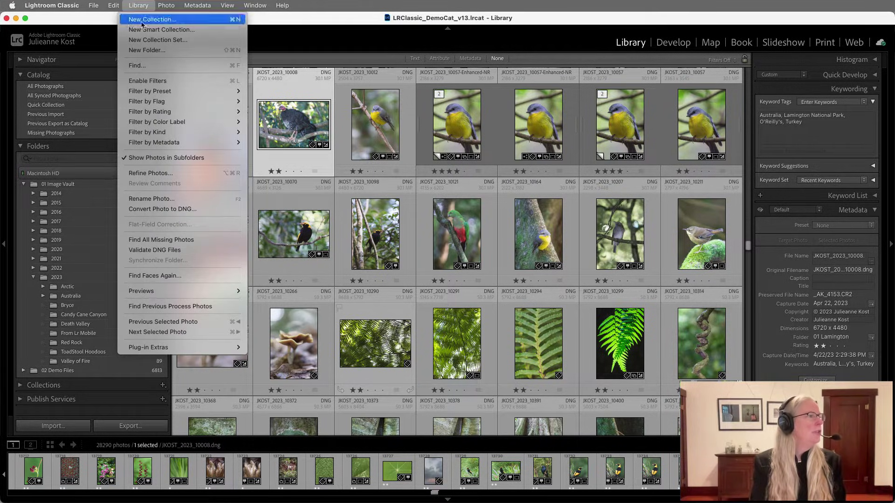
{"action": "left_click", "coordinate": [200, 239]}
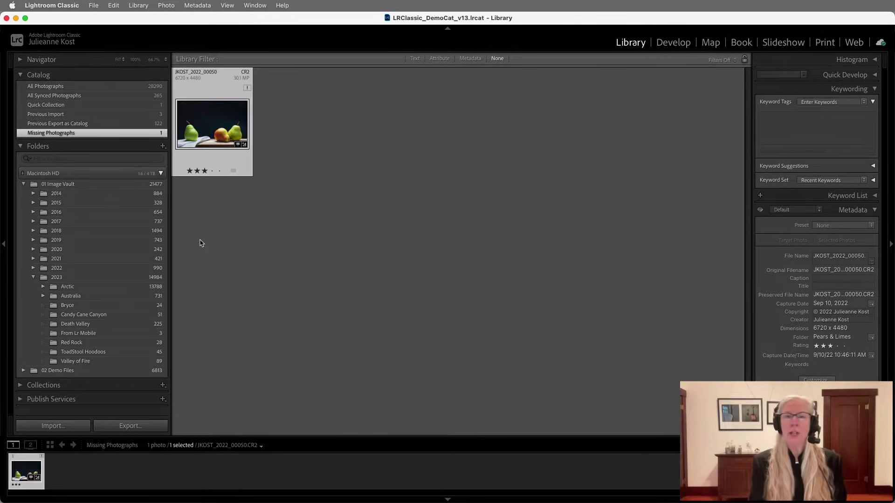
{"action": "left_click", "coordinate": [248, 89]}
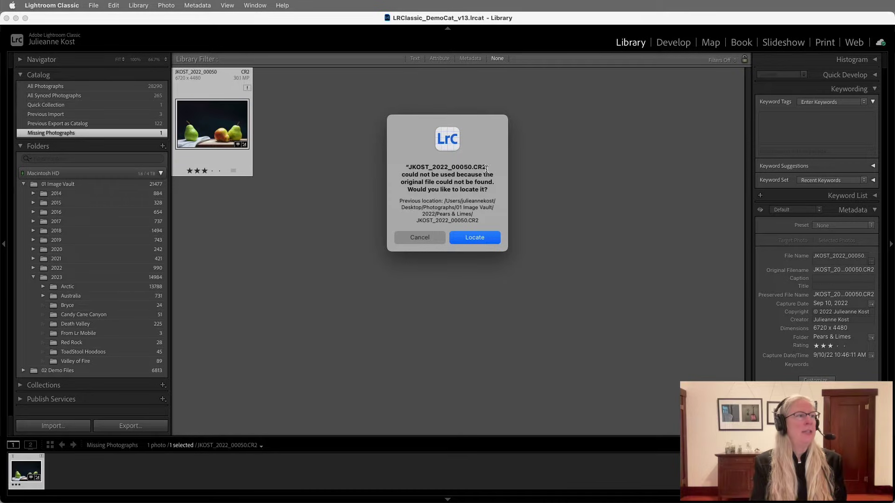
{"action": "left_click_drag", "start_coordinate": [487, 168], "coordinate": [419, 168]}
{"action": "key", "text": "super+c"}
Relink the missing photo by searching this Mac for JKOST_2022_00050.CR2, and go to its folder in the library.
{"action": "left_click", "coordinate": [475, 239]}
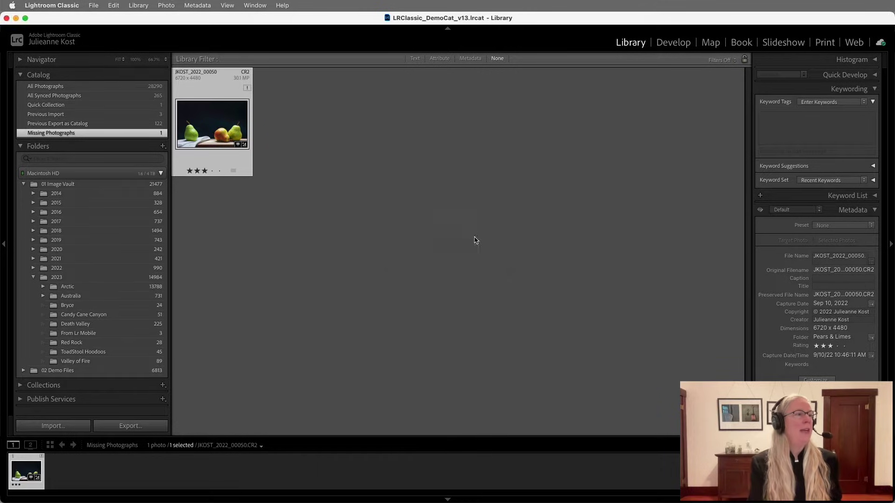
{"action": "left_click", "coordinate": [599, 112]}
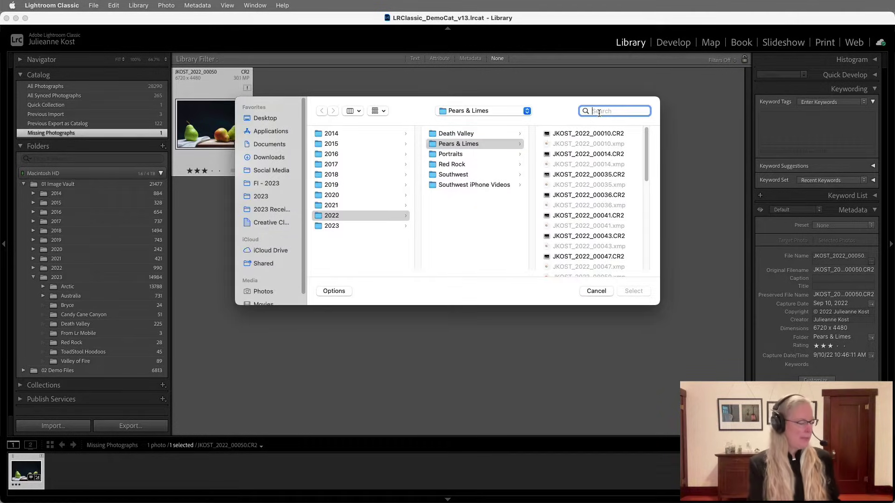
{"action": "key", "text": "super+v"}
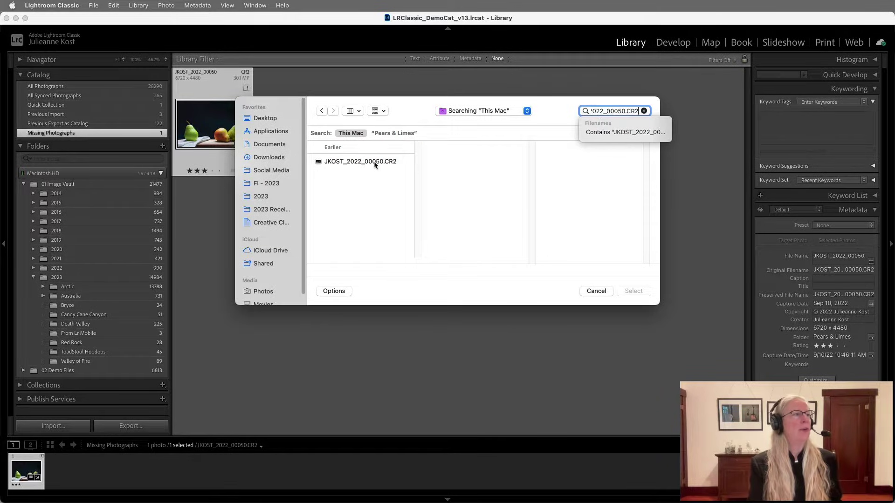
{"action": "left_click", "coordinate": [376, 163]}
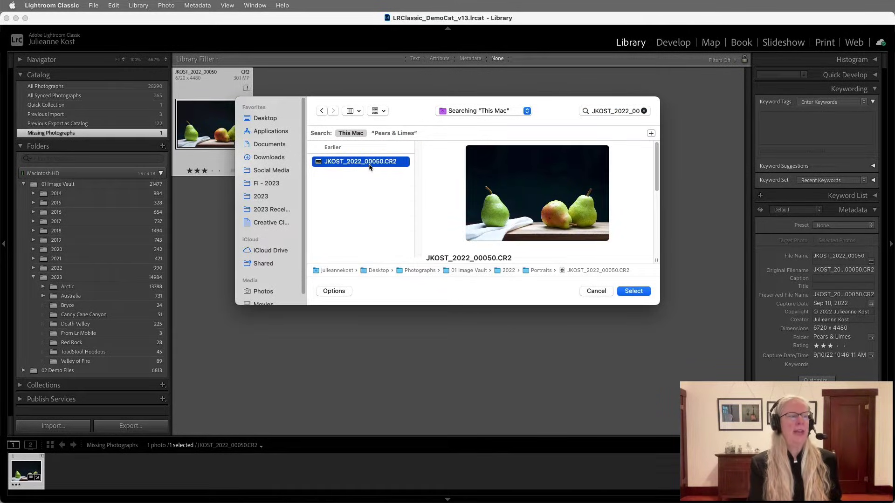
{"action": "left_click", "coordinate": [638, 293]}
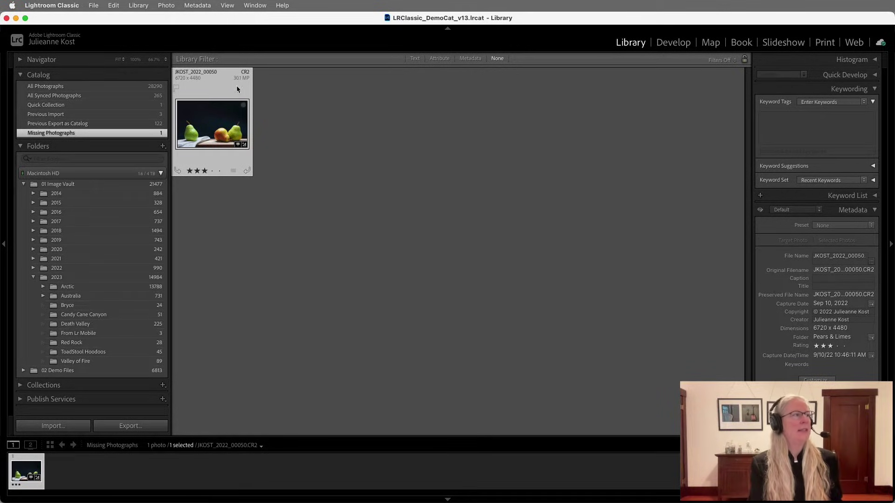
{"action": "right_click", "coordinate": [228, 123]}
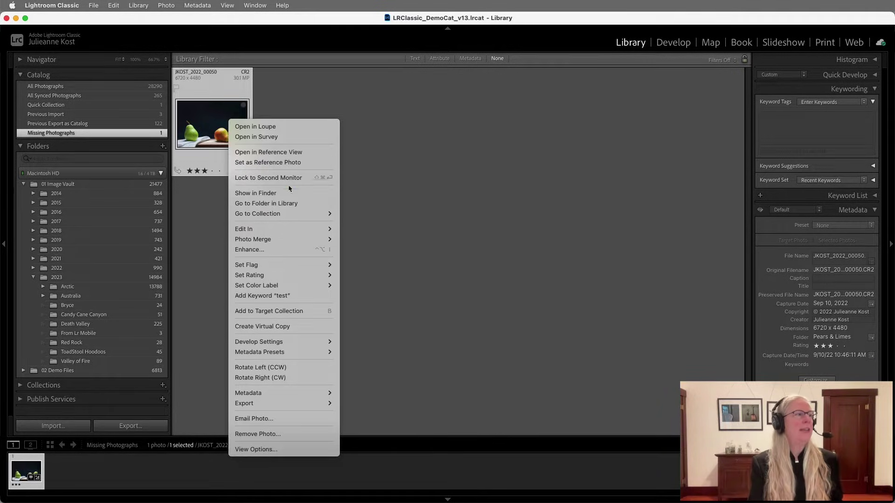
{"action": "left_click", "coordinate": [300, 207]}
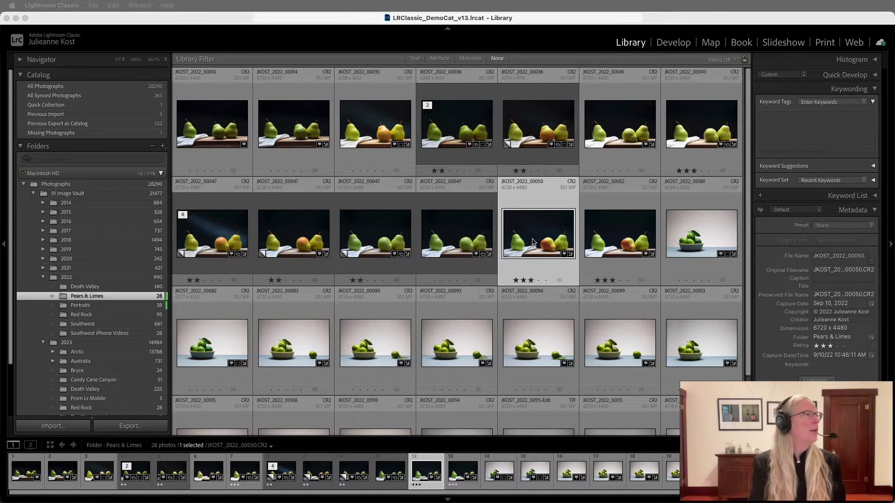
Set the catalog backup schedule to When Lightroom next exits in the catalog settings.
{"action": "left_click", "coordinate": [56, 6]}
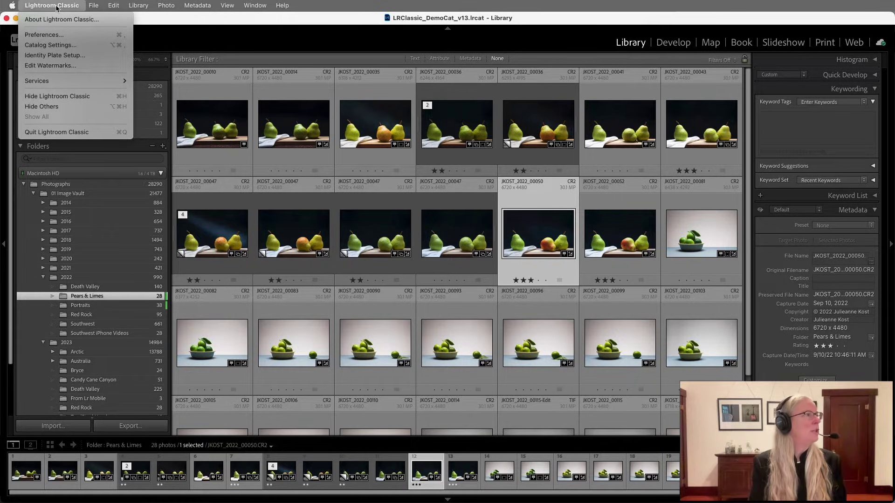
{"action": "left_click", "coordinate": [77, 45]}
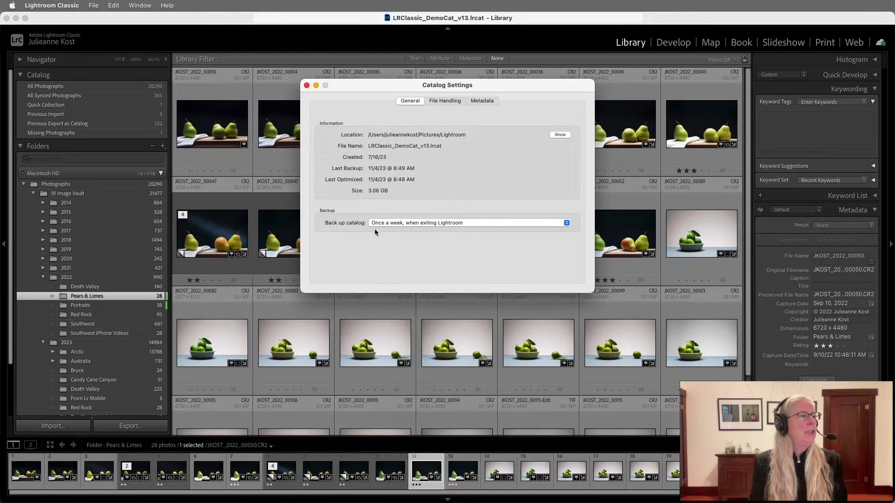
{"action": "left_click", "coordinate": [393, 226]}
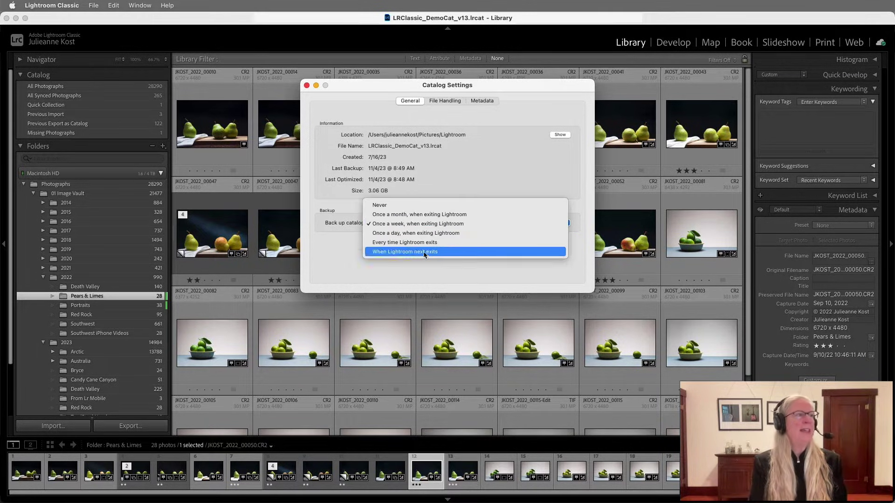
{"action": "left_click", "coordinate": [441, 252]}
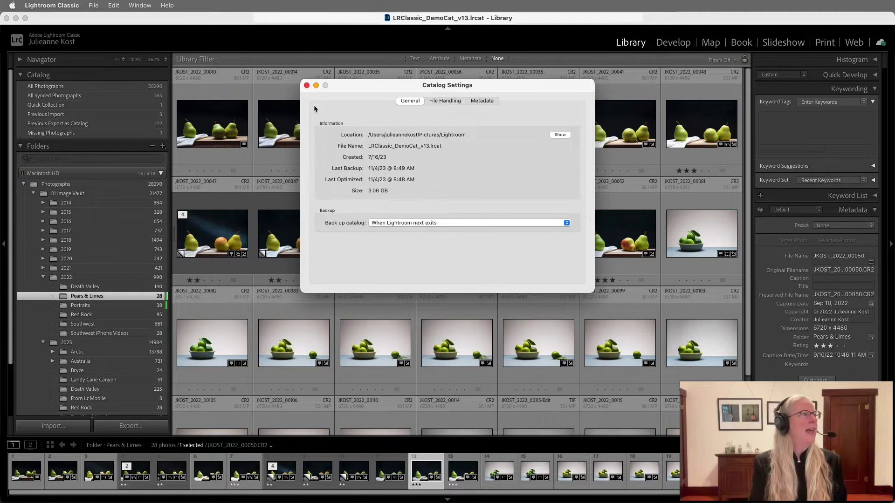
{"action": "left_click", "coordinate": [307, 86]}
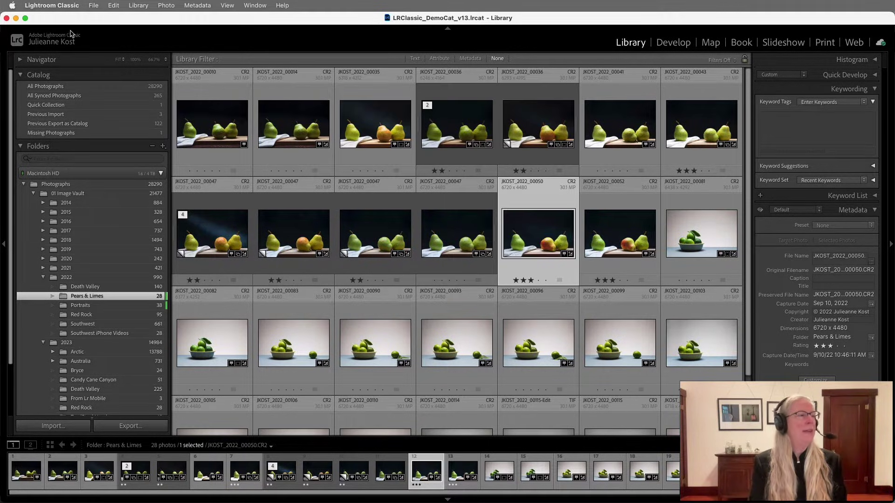
Quit Lightroom Classic, skipping the catalog backup this time.
{"action": "left_click", "coordinate": [55, 5]}
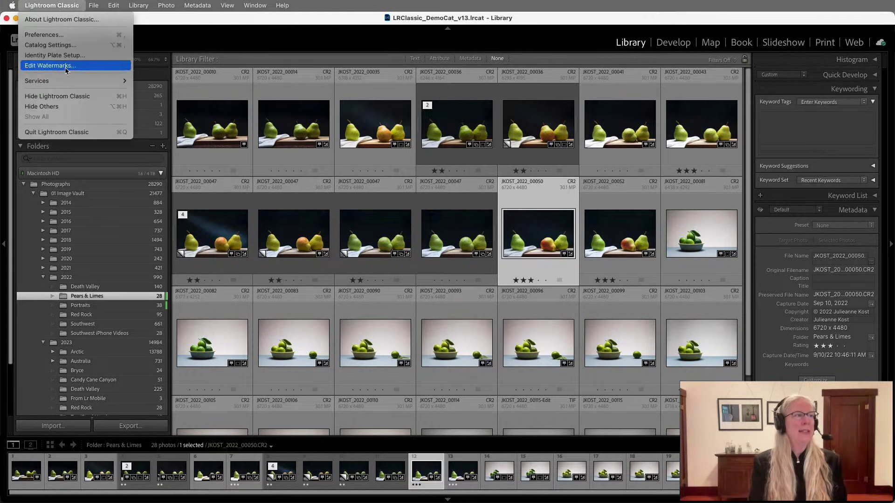
{"action": "left_click", "coordinate": [71, 133]}
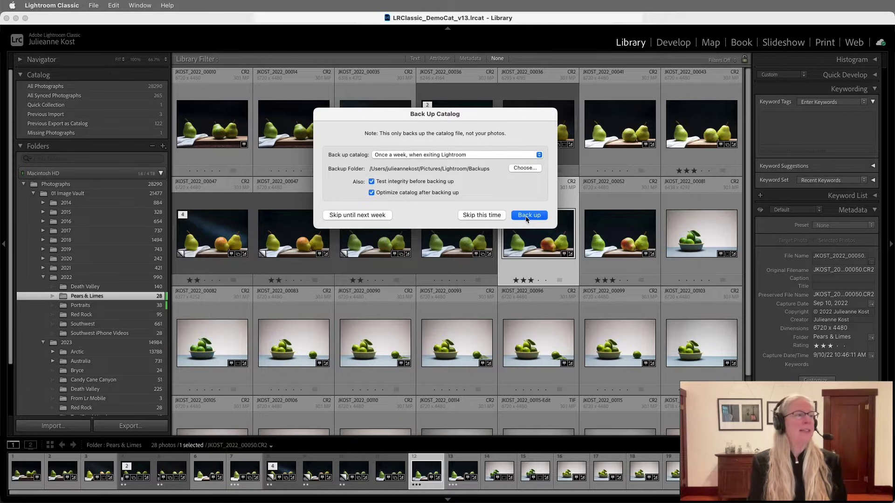
{"action": "left_click", "coordinate": [493, 219]}
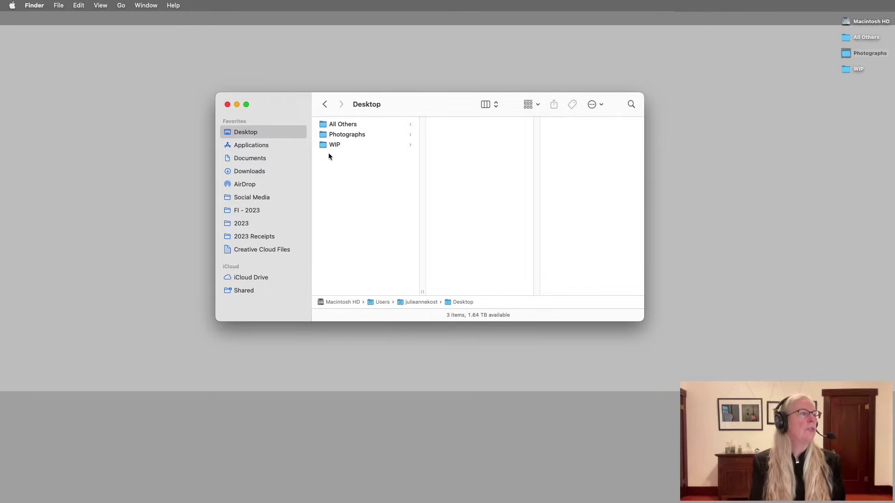
Examine the contents of the 01 Image Vault, 02 Demo Files and Logos folders inside Photographs in Finder.
{"action": "left_click", "coordinate": [345, 136]}
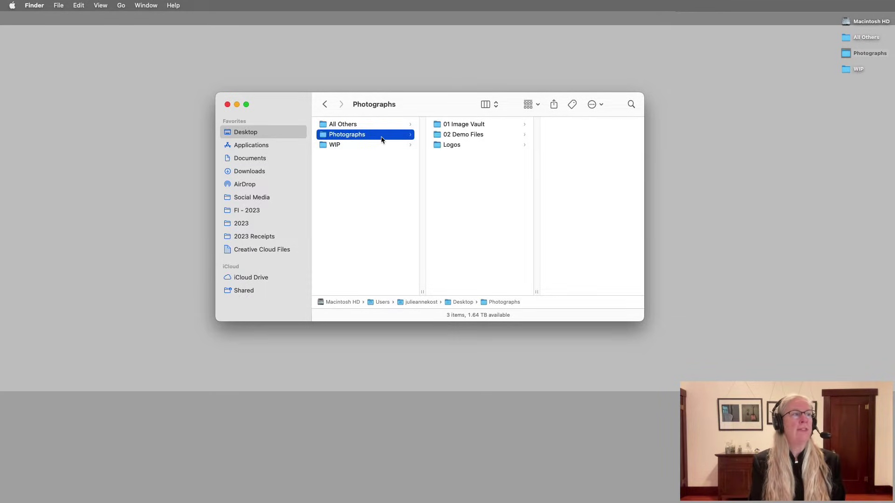
{"action": "left_click", "coordinate": [465, 127]}
{"action": "left_click", "coordinate": [464, 129]}
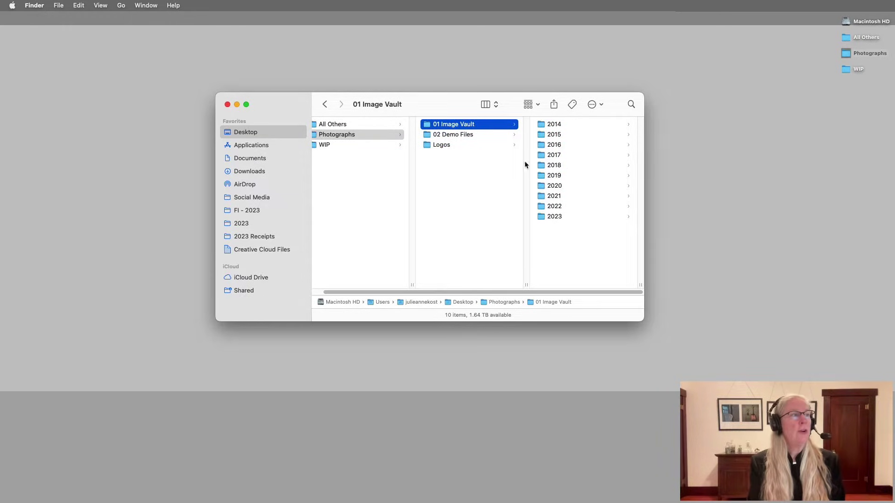
{"action": "left_click", "coordinate": [481, 136]}
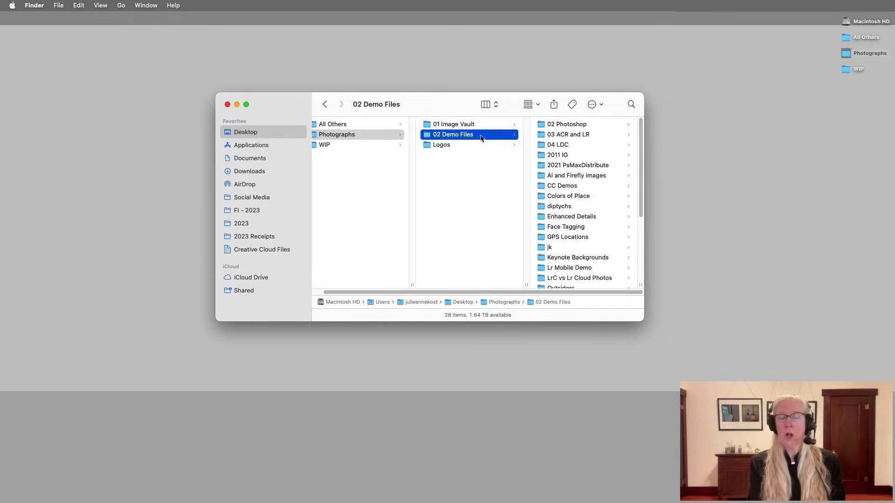
{"action": "left_click", "coordinate": [476, 146]}
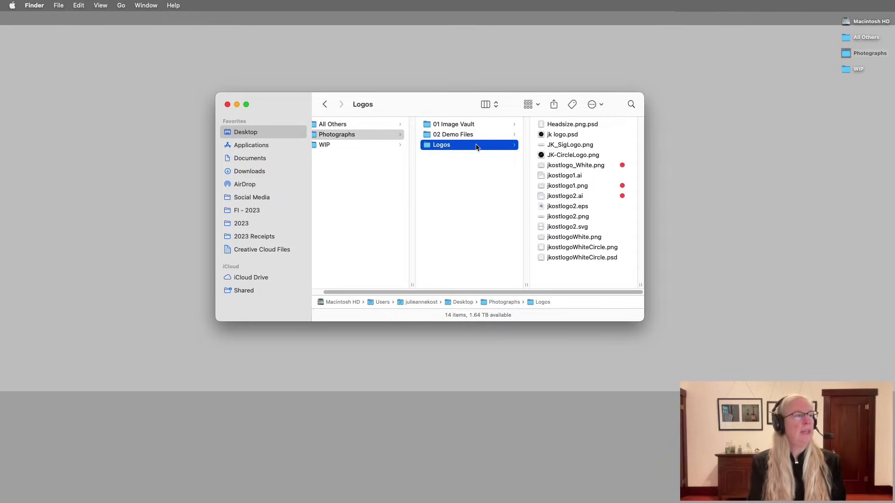
{"action": "left_click", "coordinate": [474, 126]}
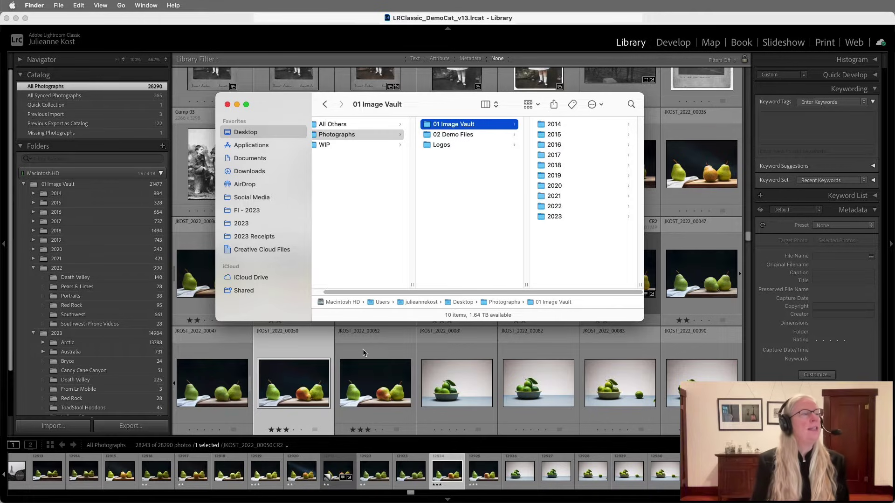
Collapse the 01 Image Vault folder in Lightroom Classic and compare the folder list with the Photographs folder in Finder.
{"action": "left_click", "coordinate": [24, 185]}
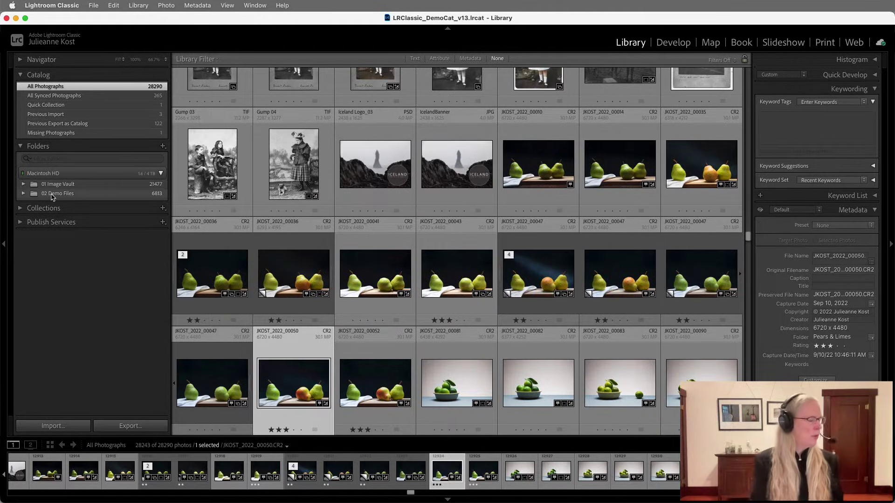
{"action": "key", "text": "super+Tab"}
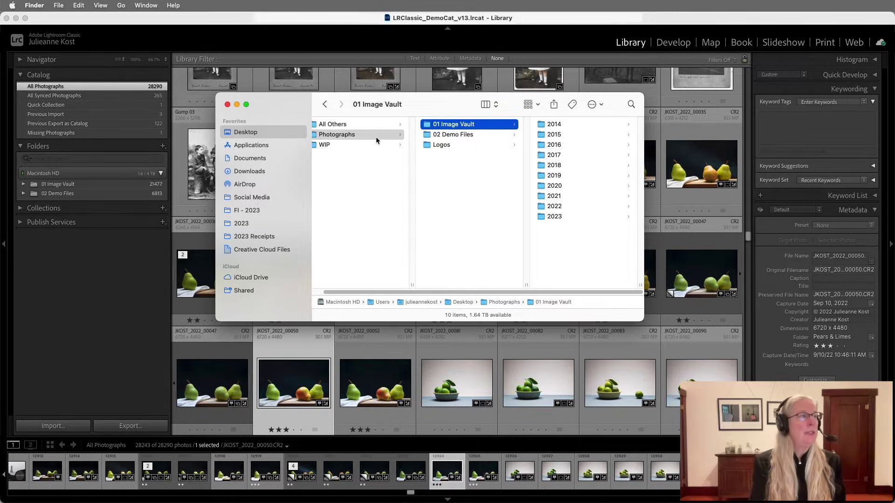
{"action": "left_click", "coordinate": [196, 163]}
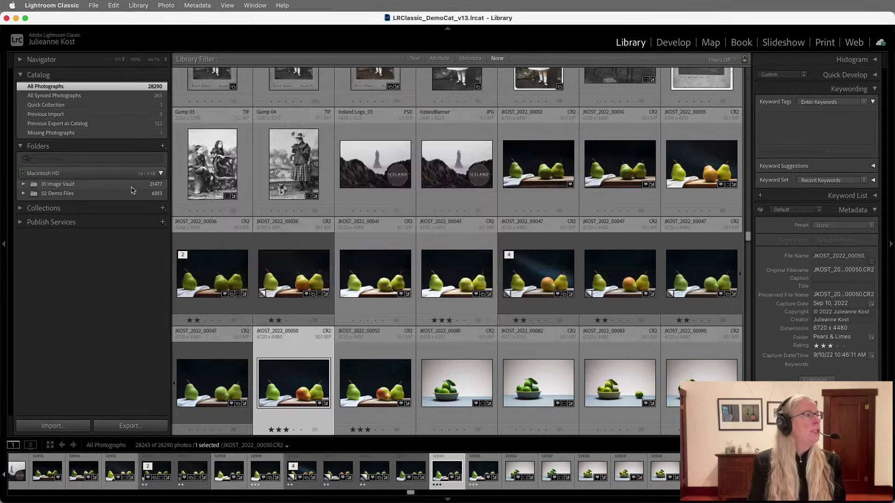
Show the parent folder of 01 Image Vault and expand the Photographs folder.
{"action": "right_click", "coordinate": [117, 186]}
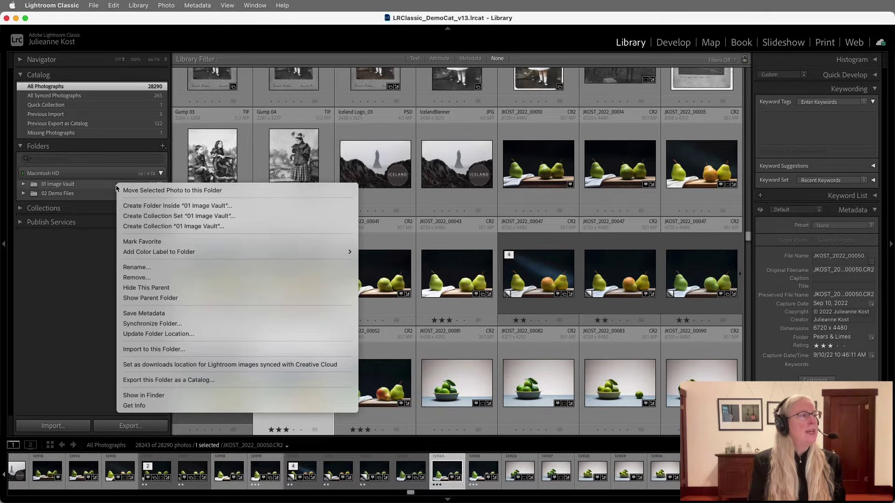
{"action": "left_click", "coordinate": [189, 301]}
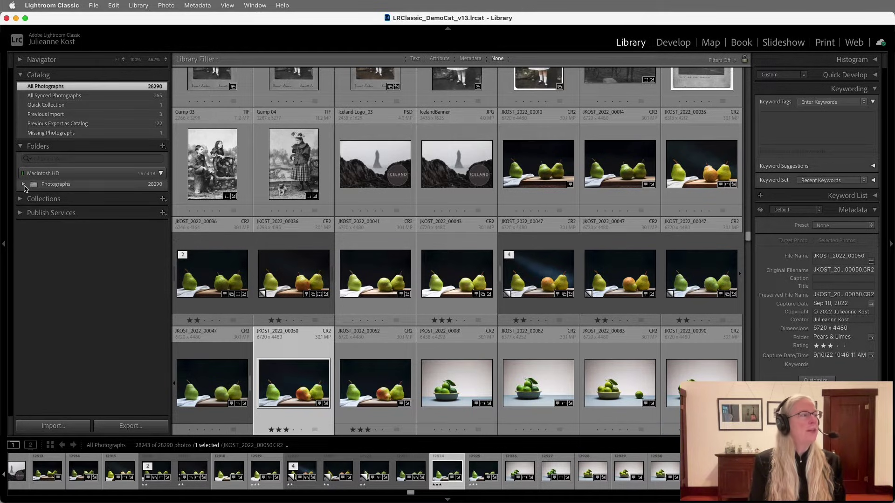
{"action": "left_click", "coordinate": [24, 184]}
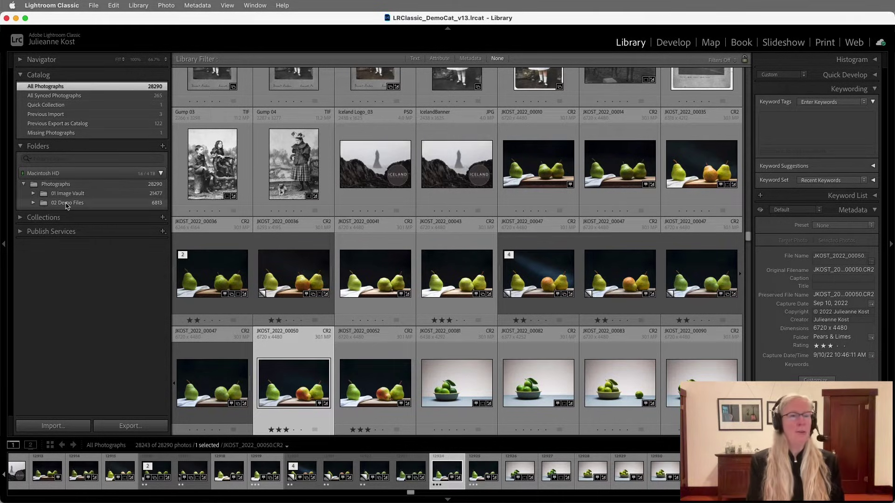
Switch to Finder and return to the Photographs folder containing 01 Image Vault, 02 Demo Files and Logos.
{"action": "key", "text": "super+Tab"}
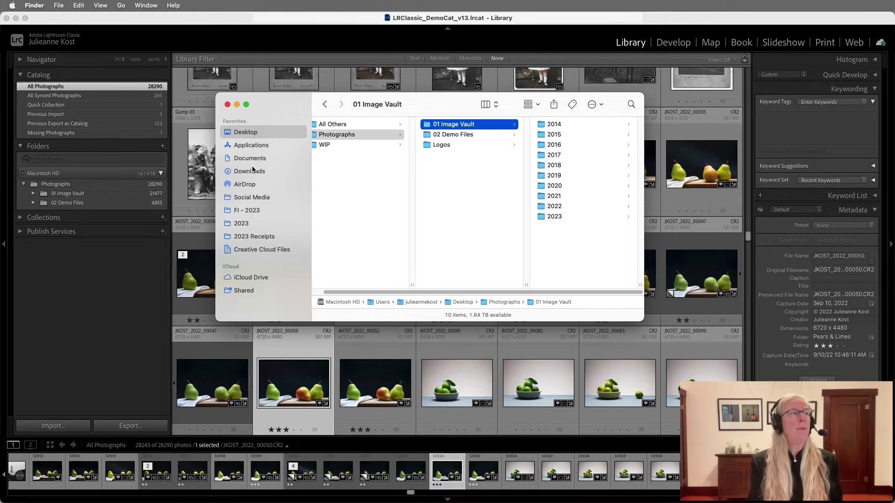
{"action": "left_click", "coordinate": [322, 135]}
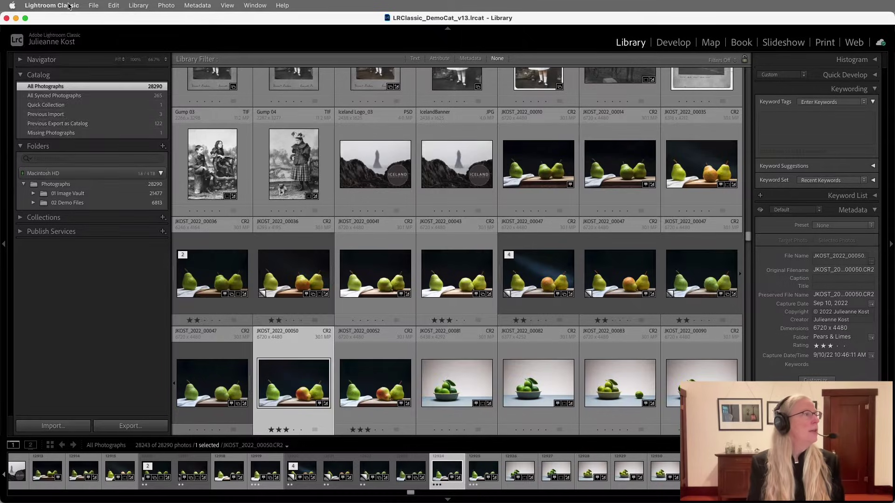
Reveal the catalog's location in Finder from Catalog Settings, widen the window and select LRClassic_DemoCat_v13.lrcat in the Lightroom folder.
{"action": "left_click", "coordinate": [69, 6]}
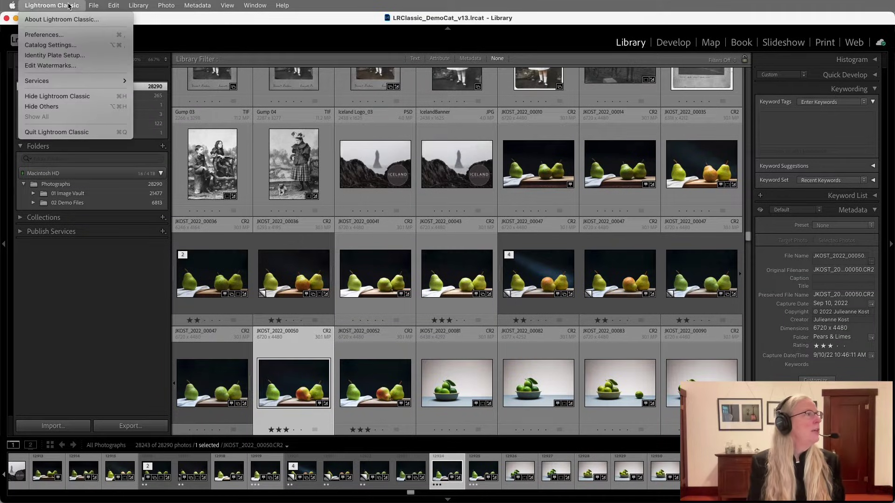
{"action": "left_click", "coordinate": [77, 46]}
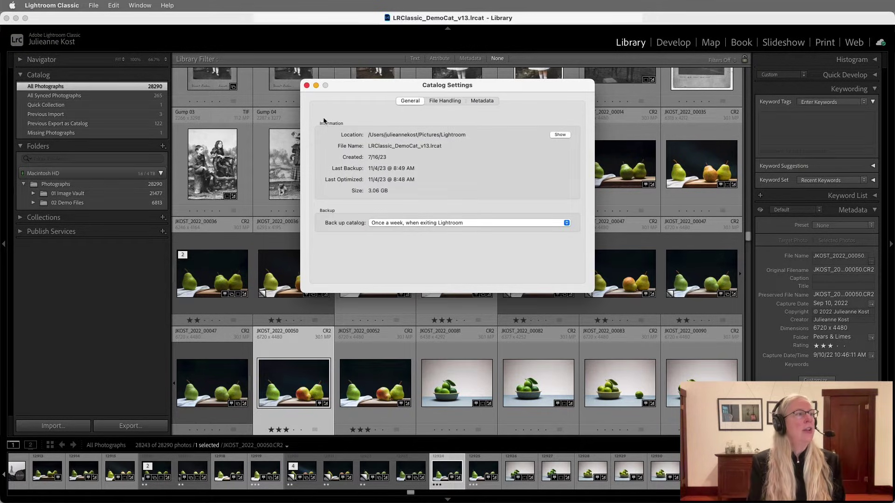
{"action": "left_click", "coordinate": [560, 135]}
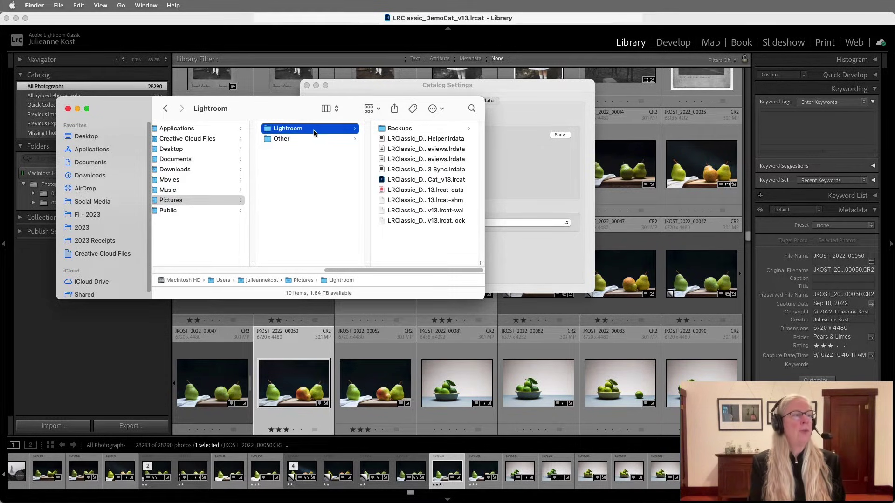
{"action": "left_click_drag", "start_coordinate": [481, 264], "coordinate": [553, 263]}
{"action": "left_click", "coordinate": [475, 181]}
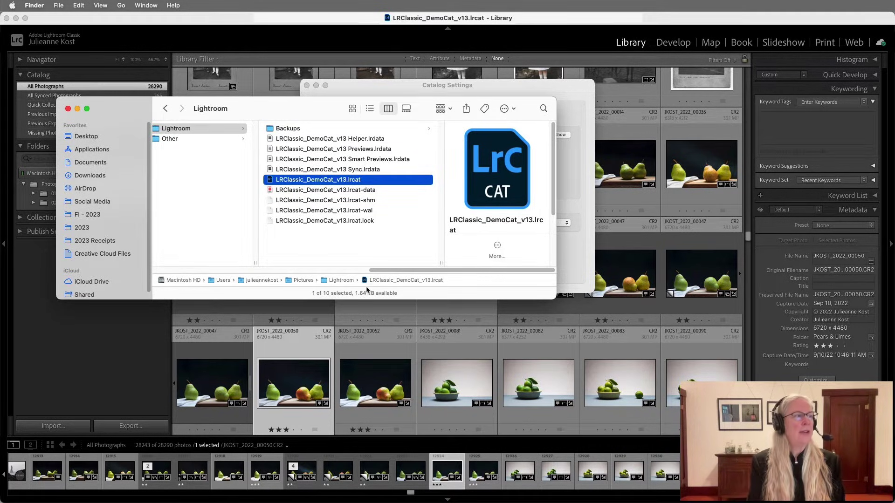
Quit Lightroom Classic and show the contents of the Backups folder inside the catalog's Lightroom folder in Finder.
{"action": "left_click", "coordinate": [371, 378]}
{"action": "key", "text": "super+q"}
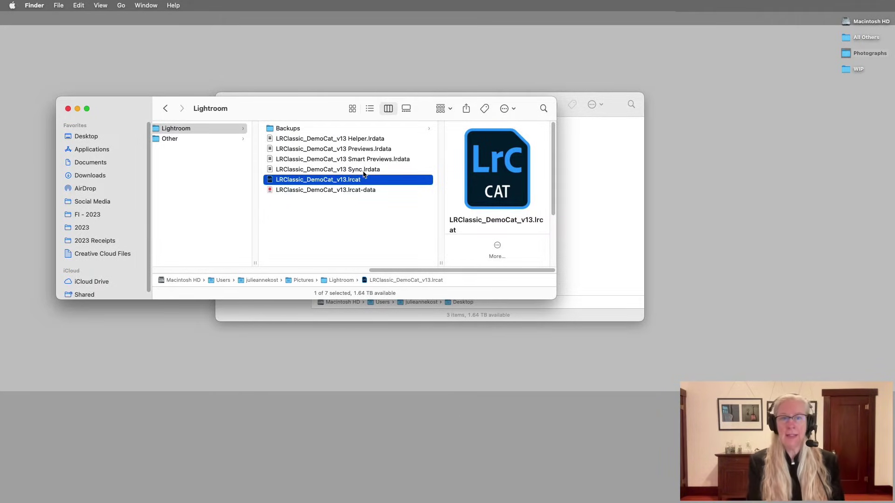
{"action": "left_click", "coordinate": [315, 131]}
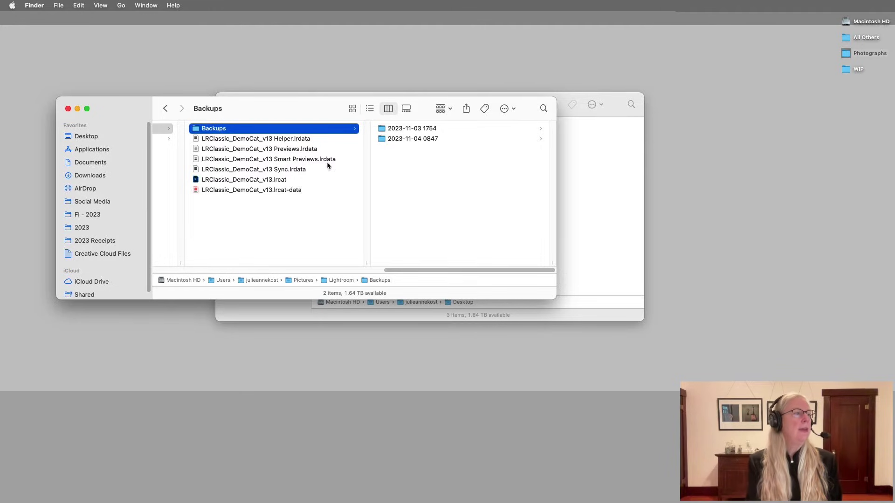
{"action": "left_click_drag", "start_coordinate": [424, 271], "coordinate": [373, 274]}
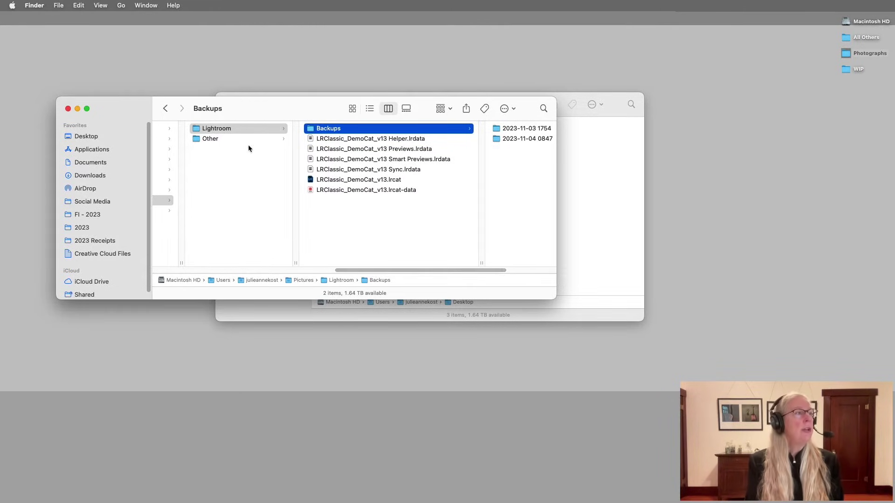
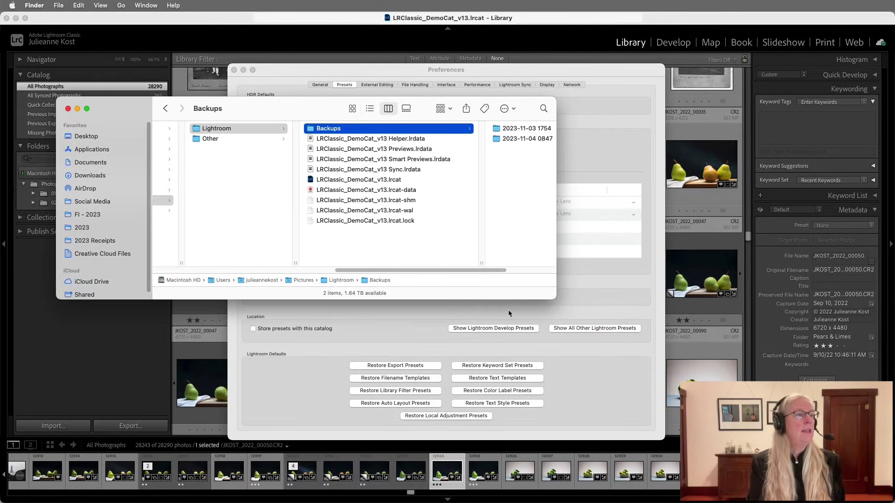
Reveal the folder of all other Lightroom presets in Finder from the Lightroom Classic preferences and close the preferences.
{"action": "left_click", "coordinate": [584, 336]}
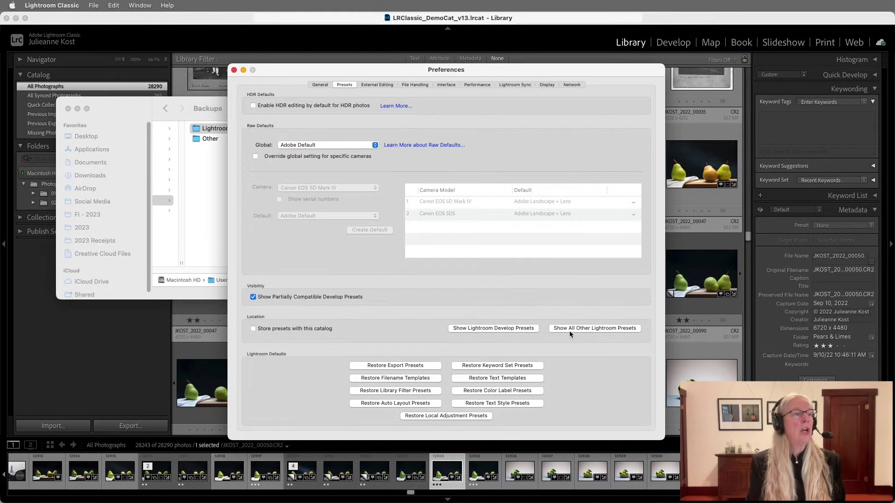
{"action": "left_click", "coordinate": [608, 331]}
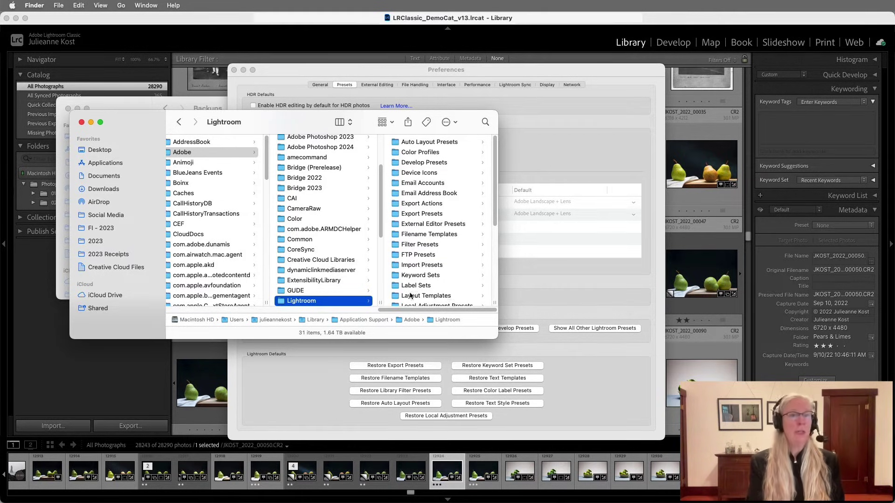
{"action": "left_click", "coordinate": [536, 315]}
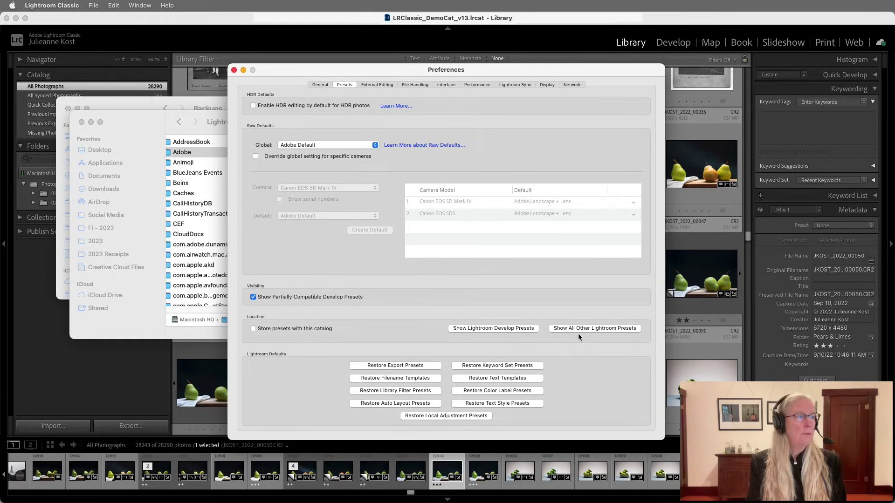
{"action": "left_click", "coordinate": [234, 71]}
Close the presets and Backups windows in Finder and show the Logos folder inside Photographs on the Desktop.
{"action": "key", "text": "super+Tab"}
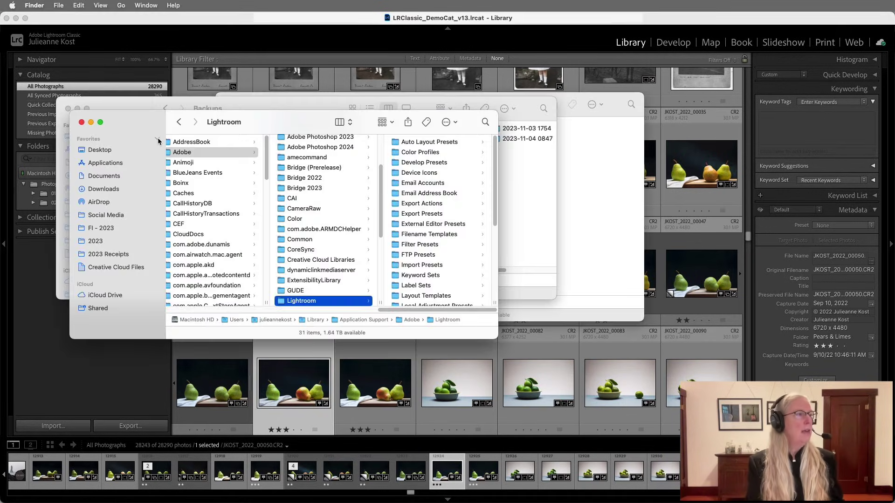
{"action": "left_click", "coordinate": [81, 121]}
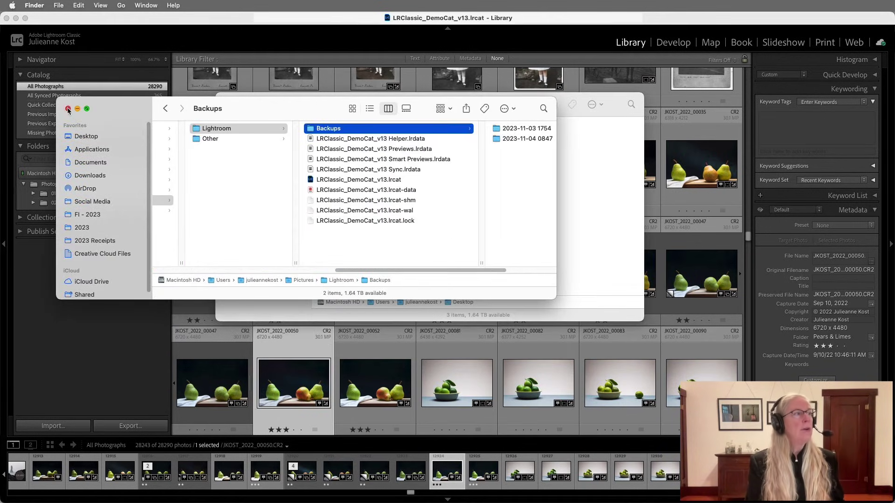
{"action": "left_click", "coordinate": [67, 108]}
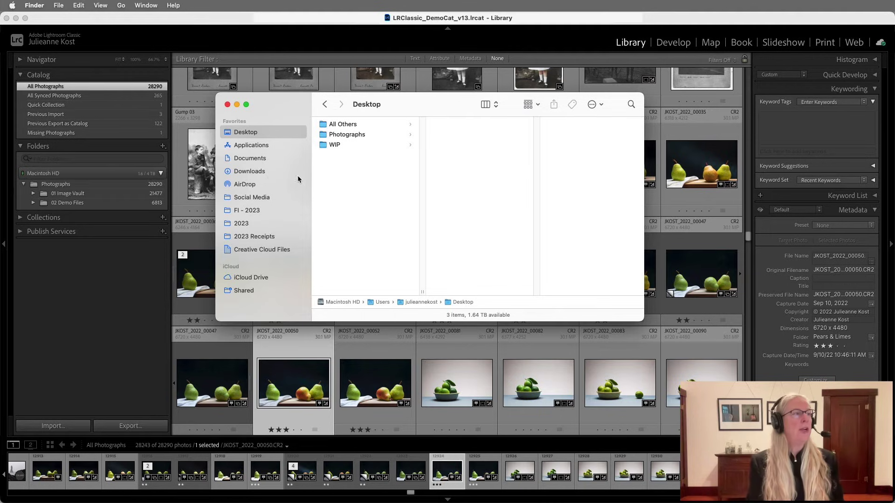
{"action": "left_click", "coordinate": [350, 136]}
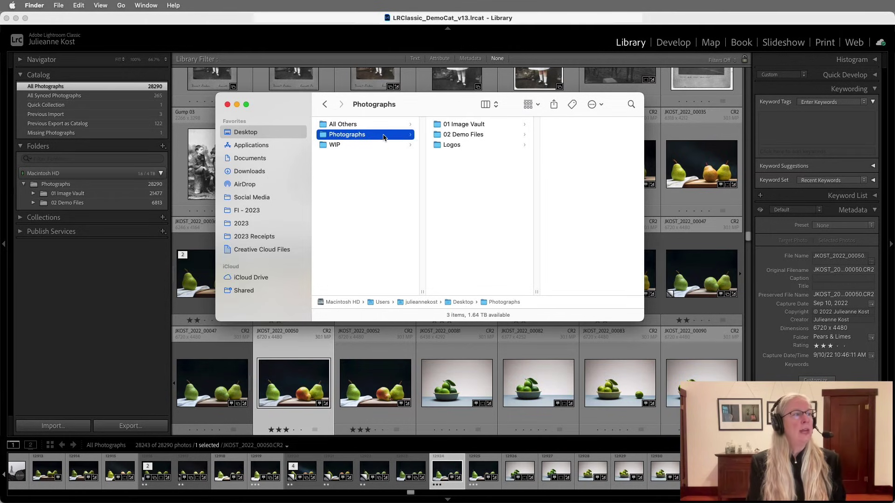
{"action": "left_click", "coordinate": [441, 146]}
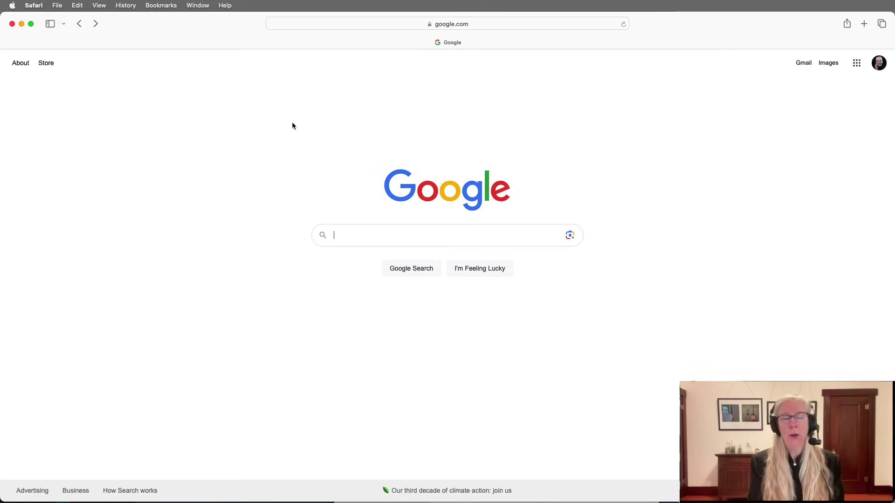
Enter "download creative cloud desktop application" as a Google search in Safari.
{"action": "type", "text": "download c"}
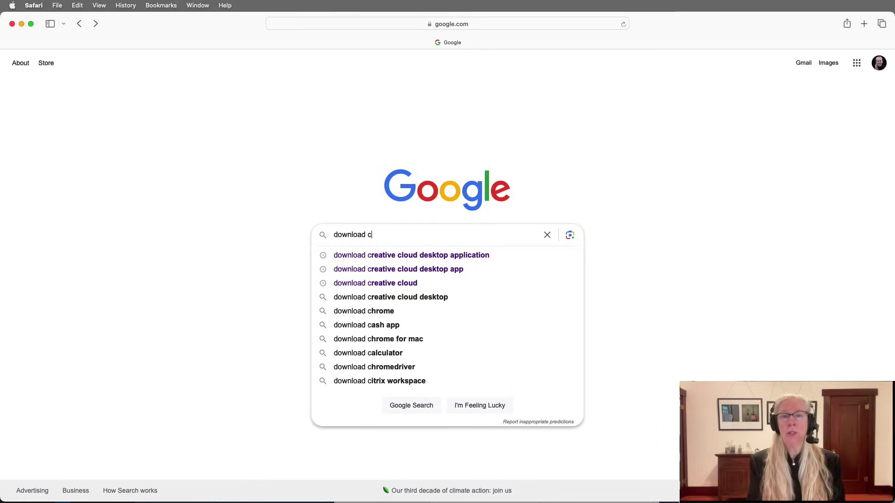
{"action": "type", "text": "reative cloud des"}
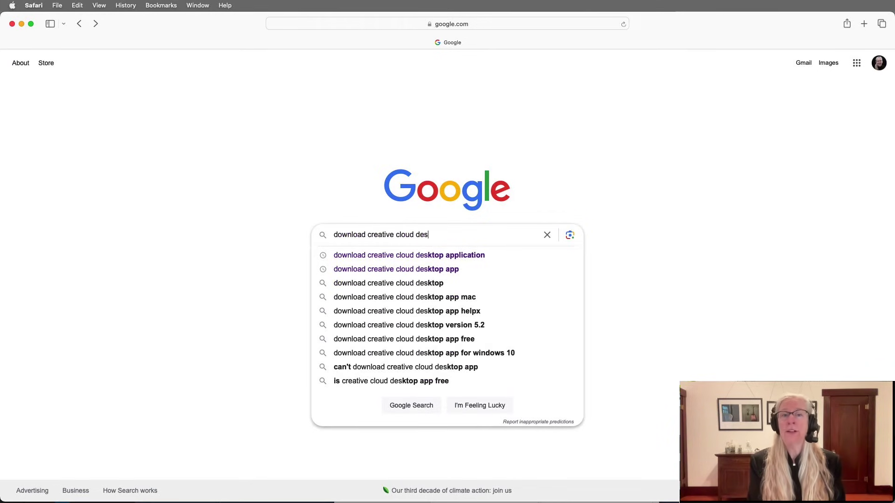
{"action": "type", "text": "ktop application"}
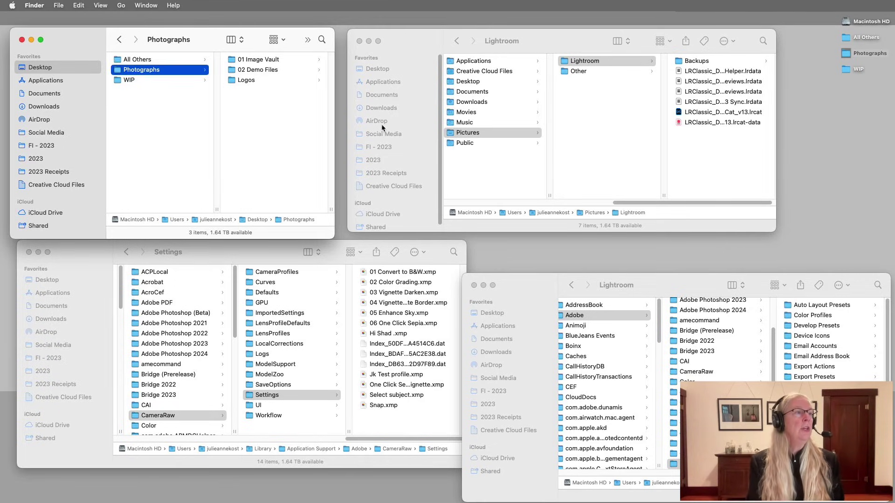
Open the catalog LRClassic_DemoCat_v13.lrcat from the Lightroom folder inside Pictures in Finder.
{"action": "left_click", "coordinate": [496, 136]}
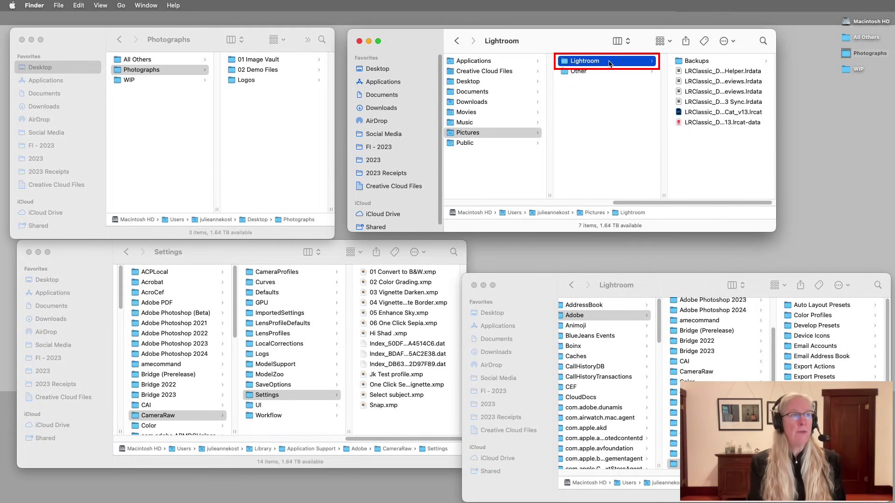
{"action": "left_click", "coordinate": [716, 113]}
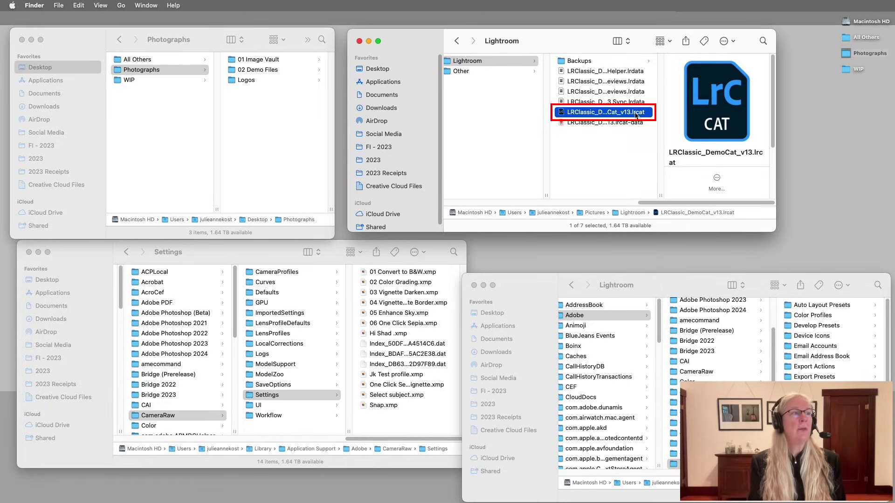
{"action": "double_click", "coordinate": [637, 113]}
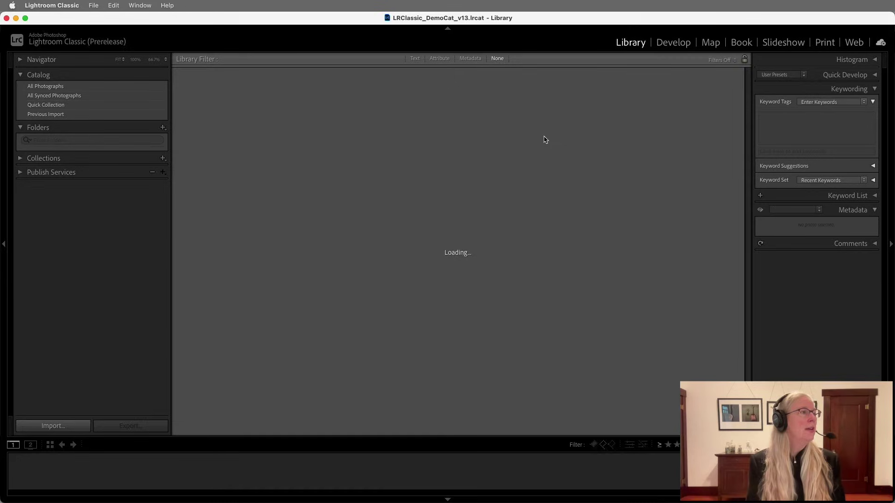
View the Presets preferences in Lightroom Classic, and locate the CameraRaw Settings folder and the Adobe Lightroom presets folder in Finder.
{"action": "left_click", "coordinate": [62, 5]}
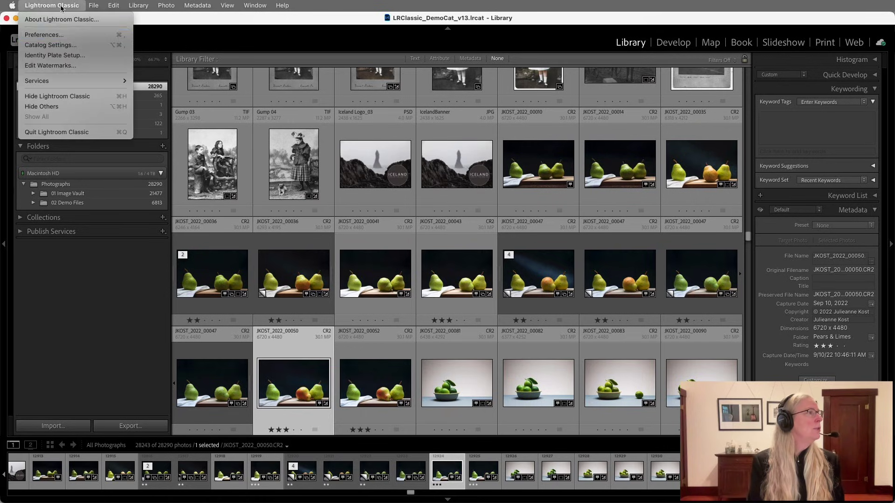
{"action": "left_click", "coordinate": [60, 35]}
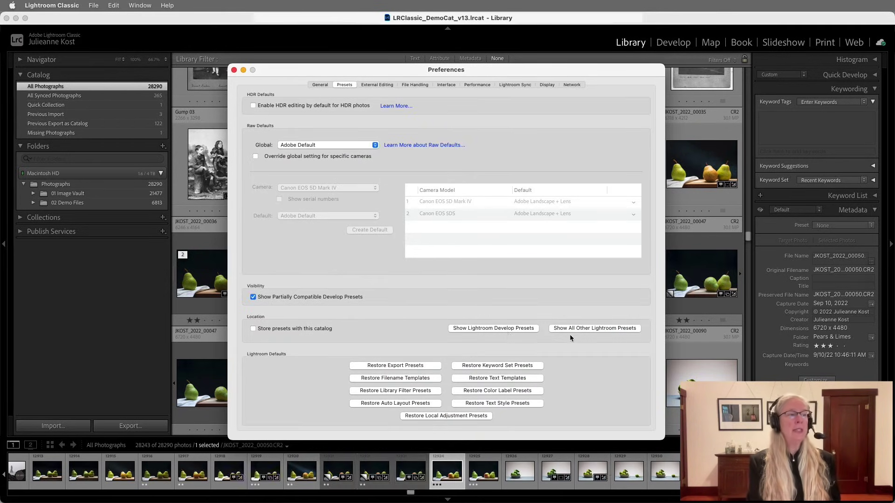
{"action": "key", "text": "super+Tab"}
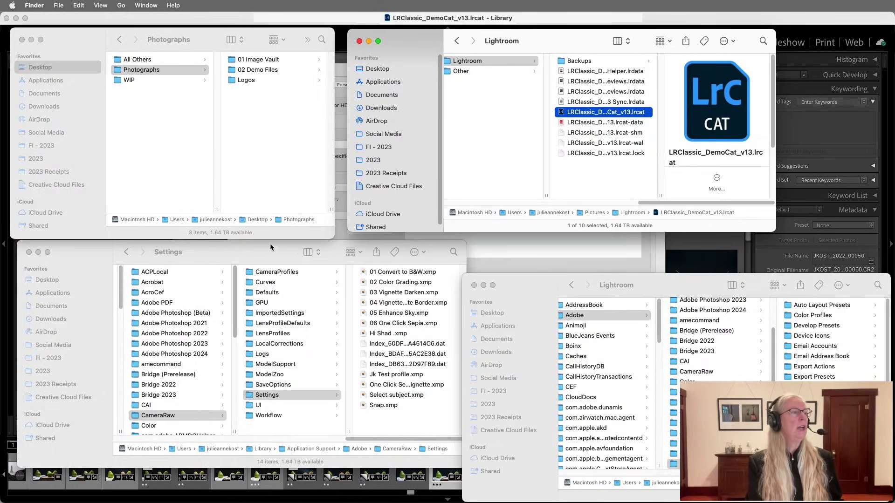
{"action": "left_click", "coordinate": [270, 252]}
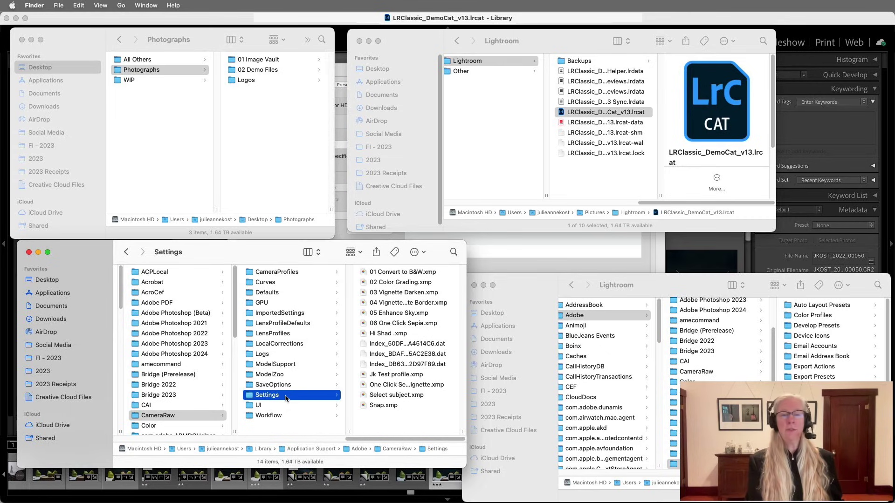
{"action": "left_click", "coordinate": [588, 415]}
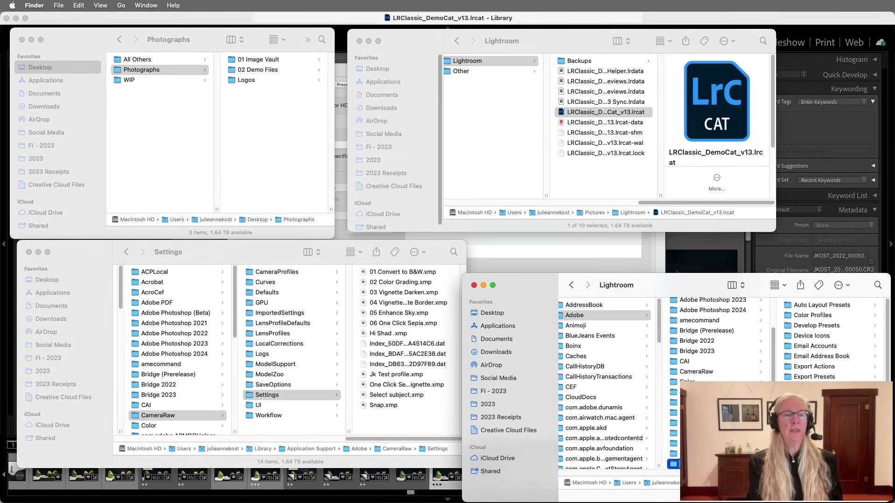
Check the Folders list in Lightroom Classic against Finder and show the contents of the Logos folder inside Photographs.
{"action": "key", "text": "super+Tab"}
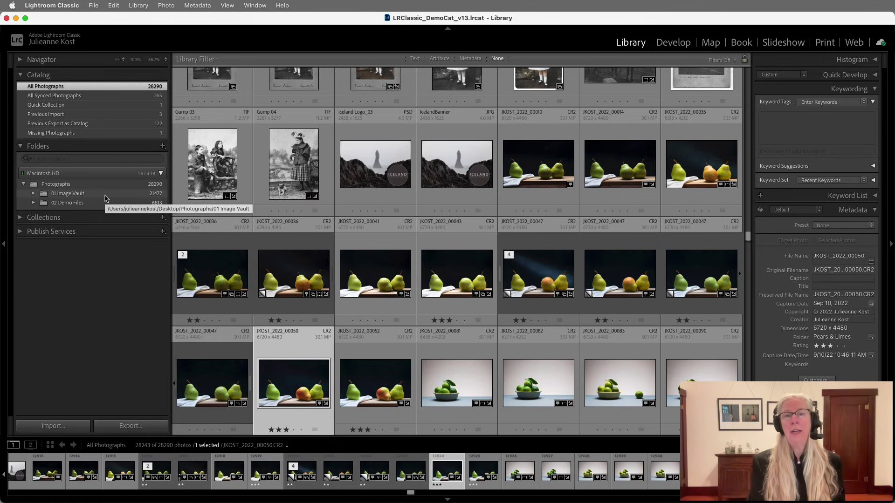
{"action": "key", "text": "super+Tab"}
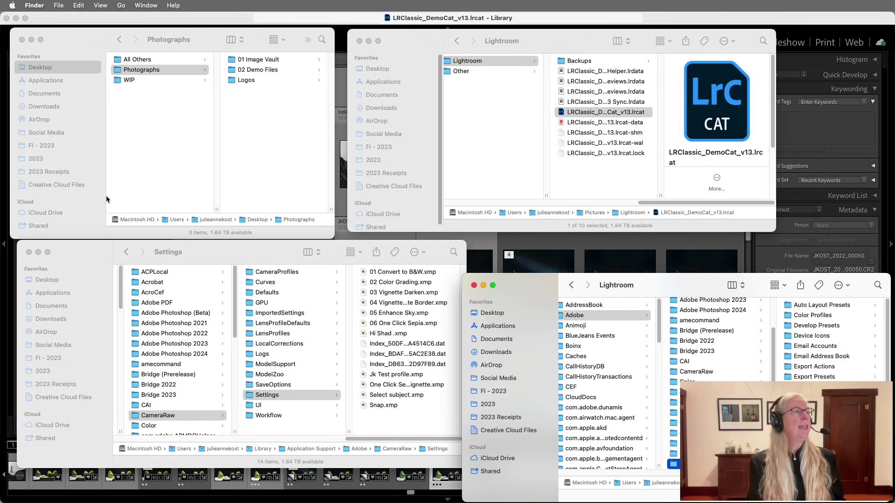
{"action": "left_click", "coordinate": [246, 80]}
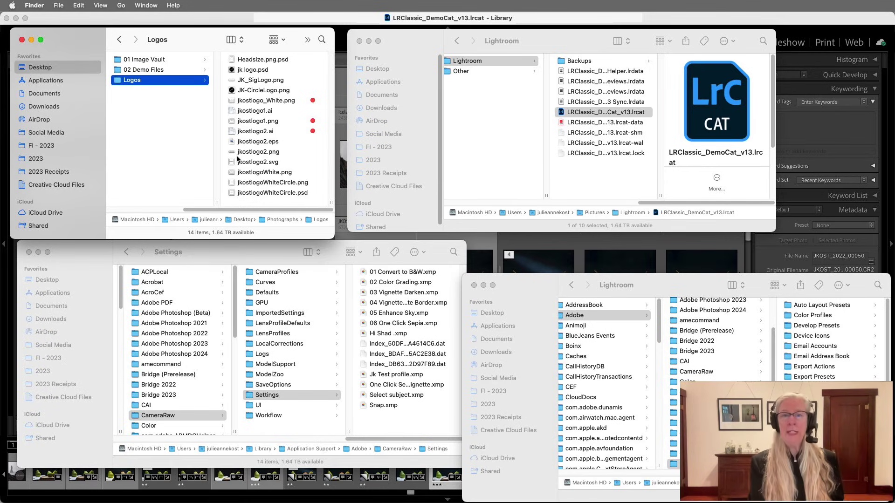
Switch to Lightroom Classic and try a graphic watermark using JK-CircleLogo.png from the Logos folder inside Photographs, then cancel without saving.
{"action": "key", "text": "super+Tab"}
{"action": "left_click", "coordinate": [53, 5]}
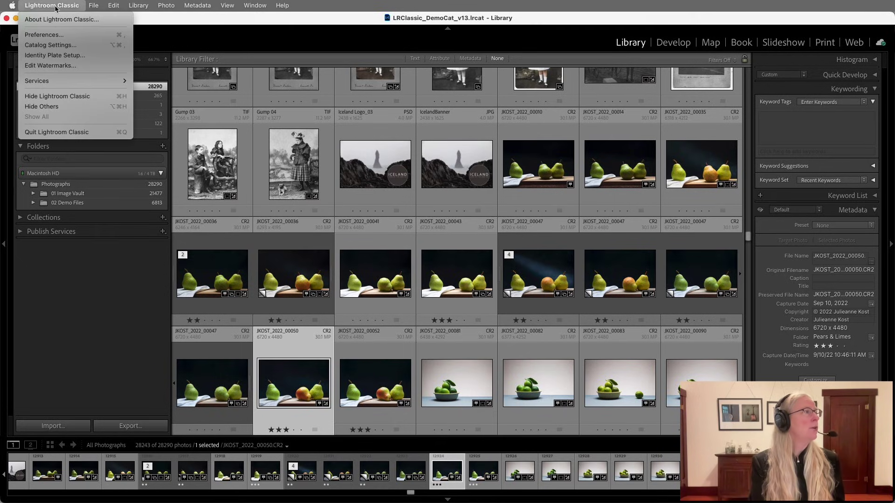
{"action": "left_click", "coordinate": [71, 66]}
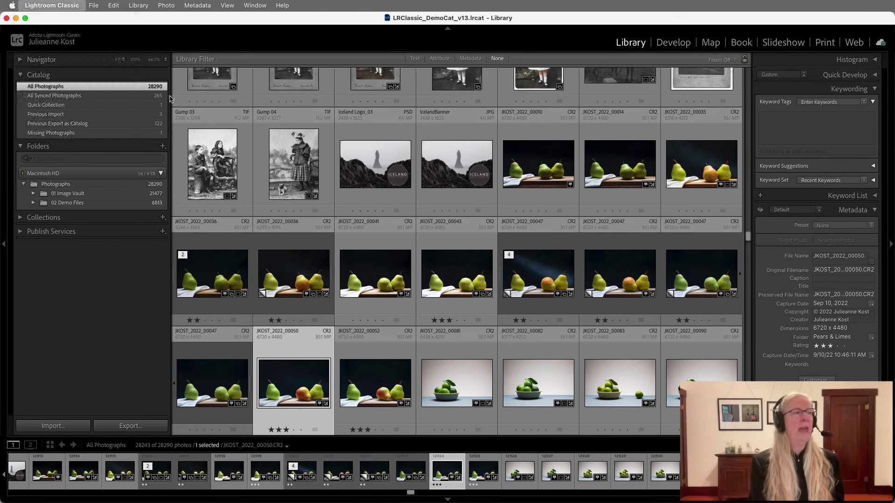
{"action": "left_click", "coordinate": [582, 119]}
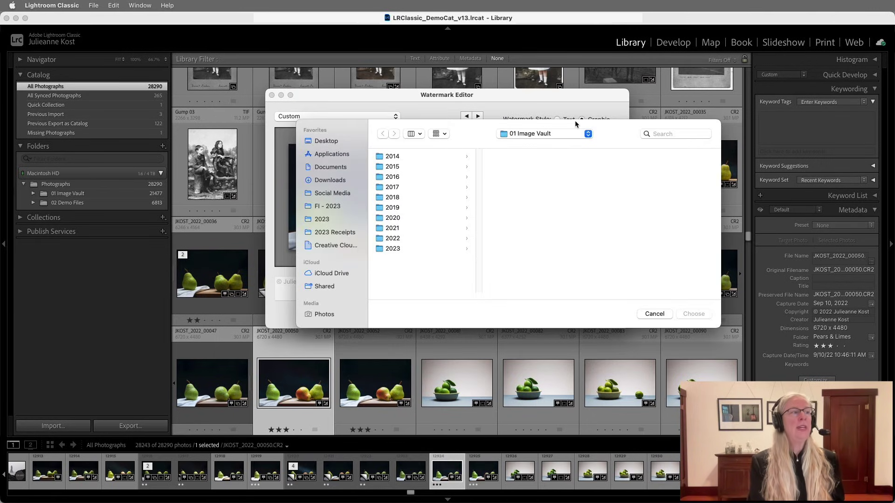
{"action": "left_click", "coordinate": [540, 134]}
{"action": "left_click", "coordinate": [526, 144]}
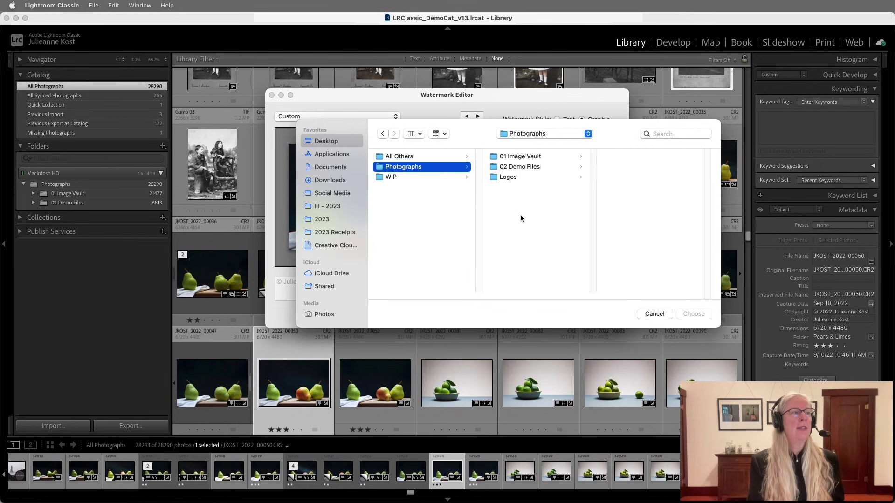
{"action": "left_click", "coordinate": [513, 178]}
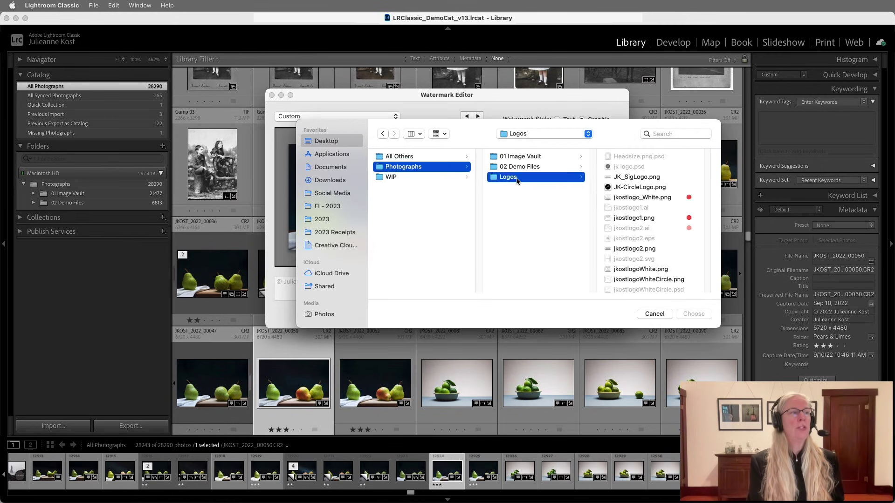
{"action": "left_click", "coordinate": [622, 189]}
{"action": "left_click", "coordinate": [694, 314]}
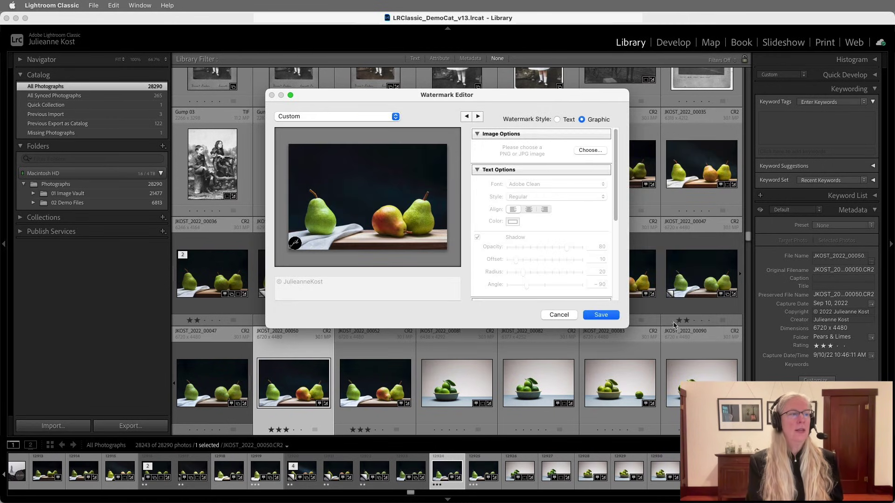
{"action": "left_click", "coordinate": [559, 315]}
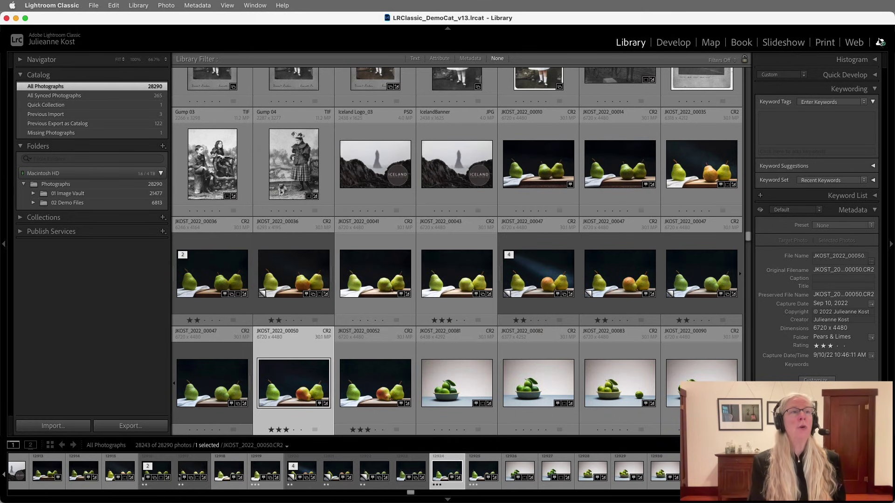
Check the cloud storage and sync status, and expand the Collections list in the Library.
{"action": "left_click", "coordinate": [880, 44]}
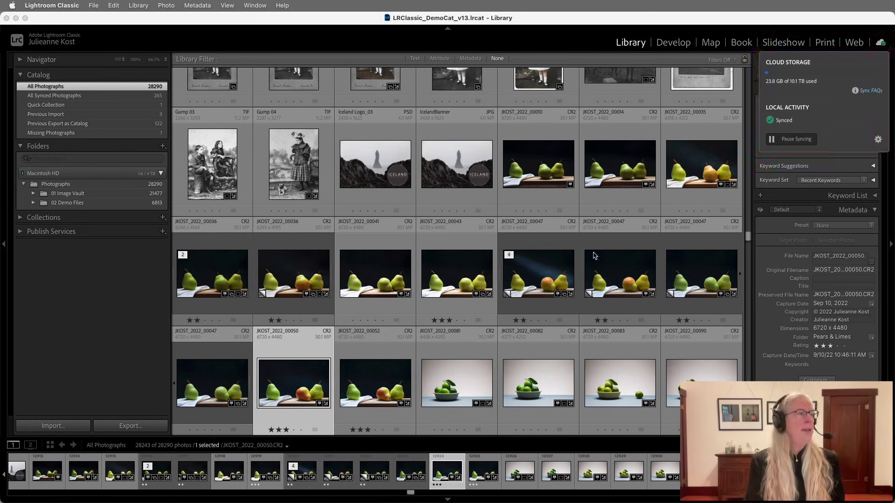
{"action": "left_click", "coordinate": [22, 218]}
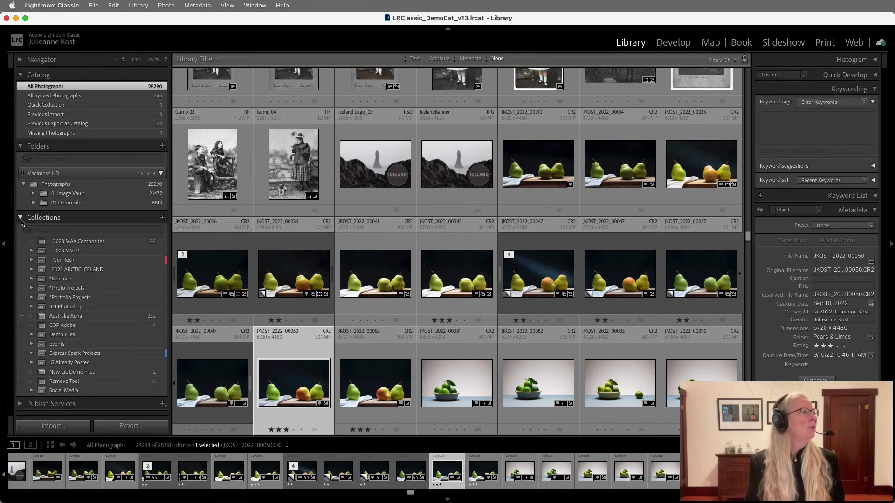